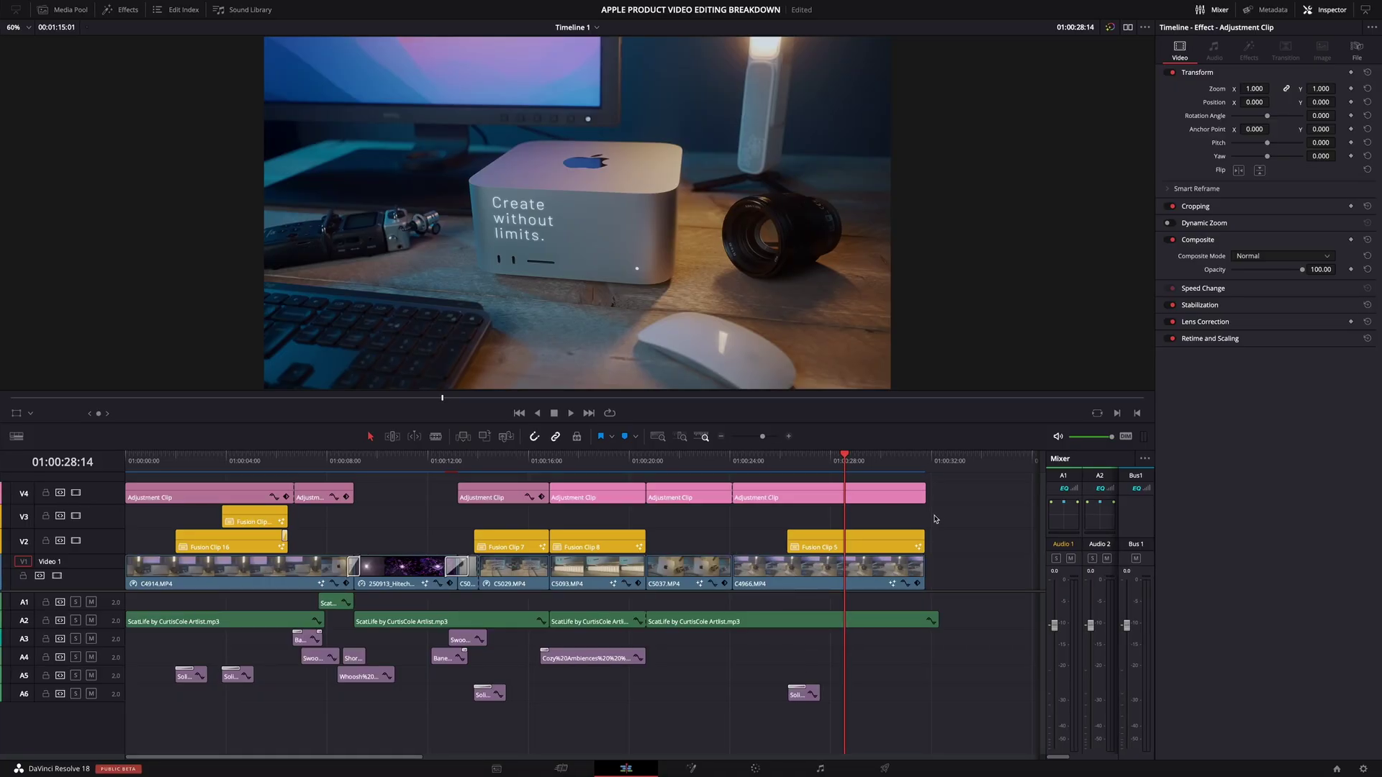
left_click_drag(939, 493, 239, 497)
left_click(755, 769)
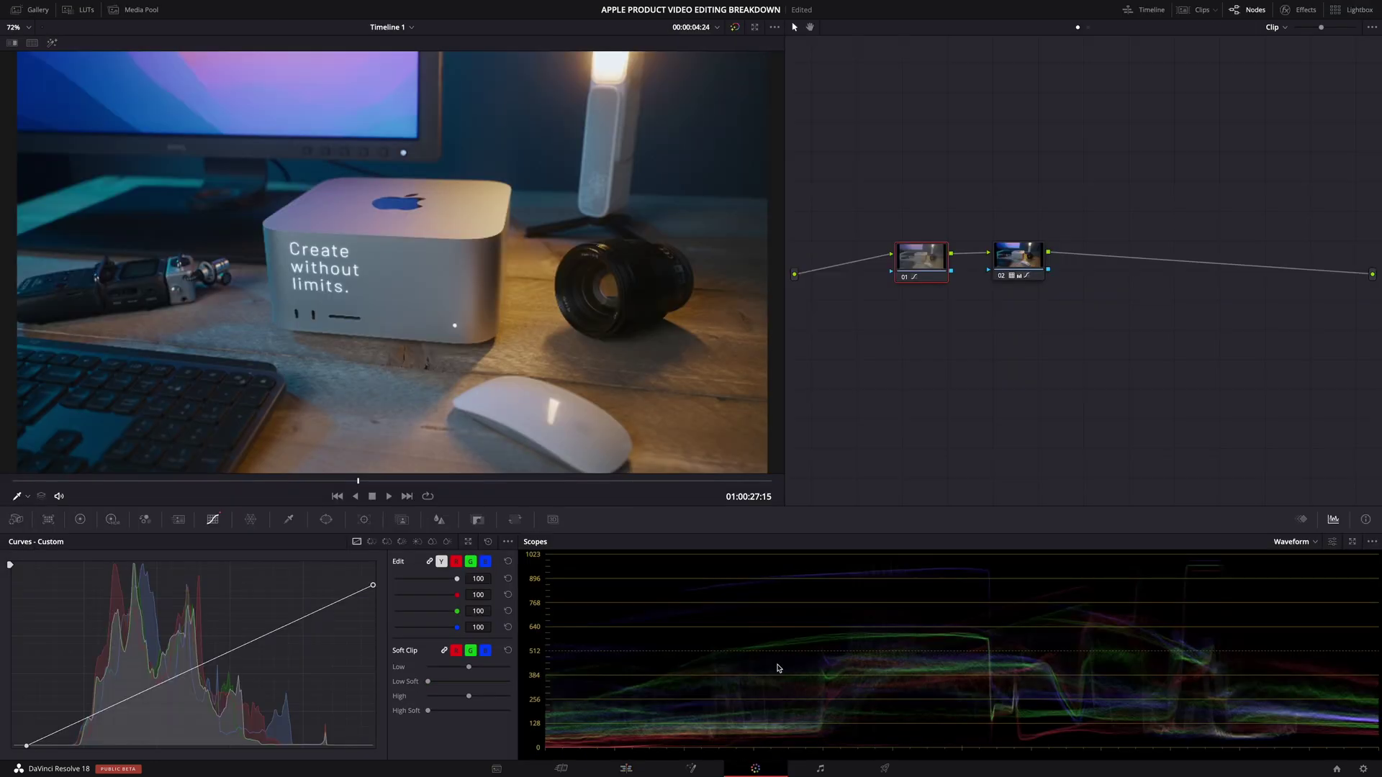
left_click(906, 280)
left_click(906, 279)
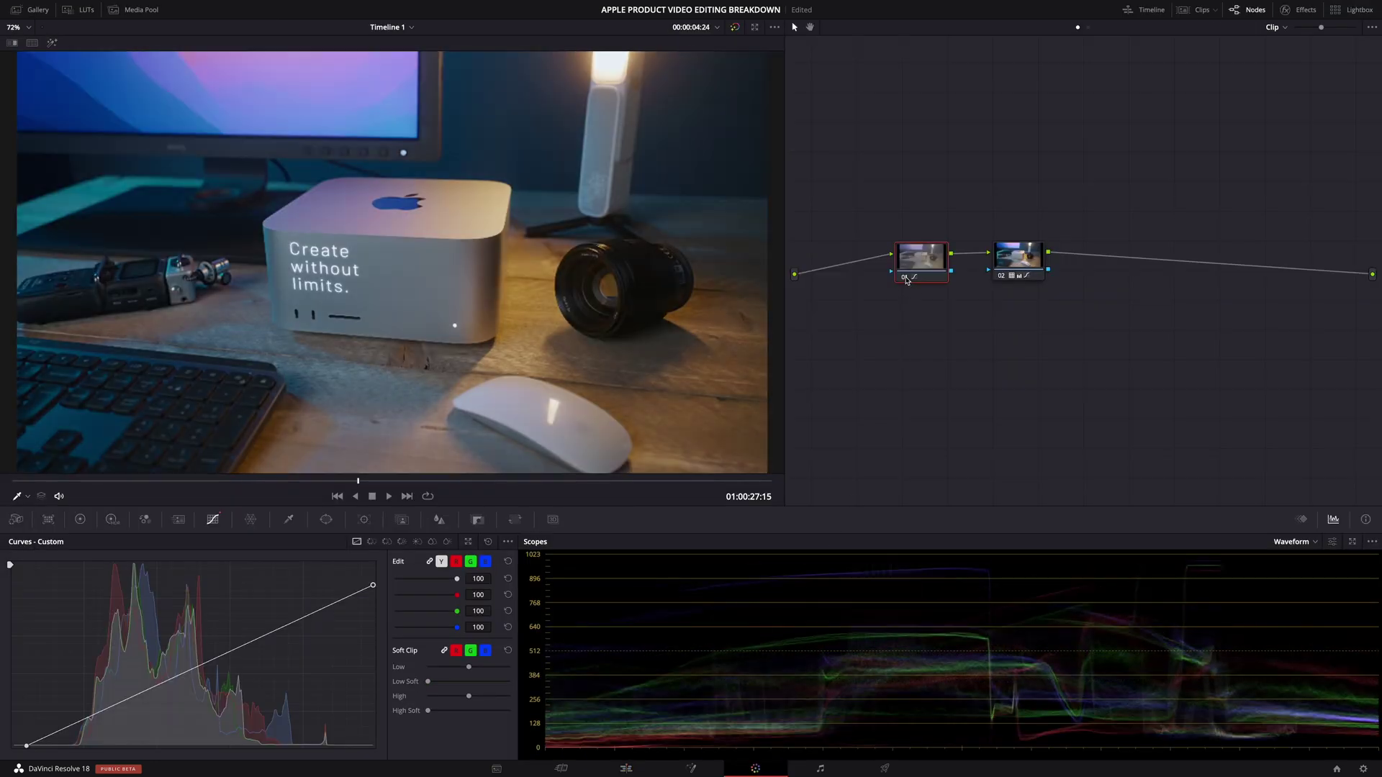
left_click(1004, 277)
left_click(1004, 277)
left_click(1004, 277)
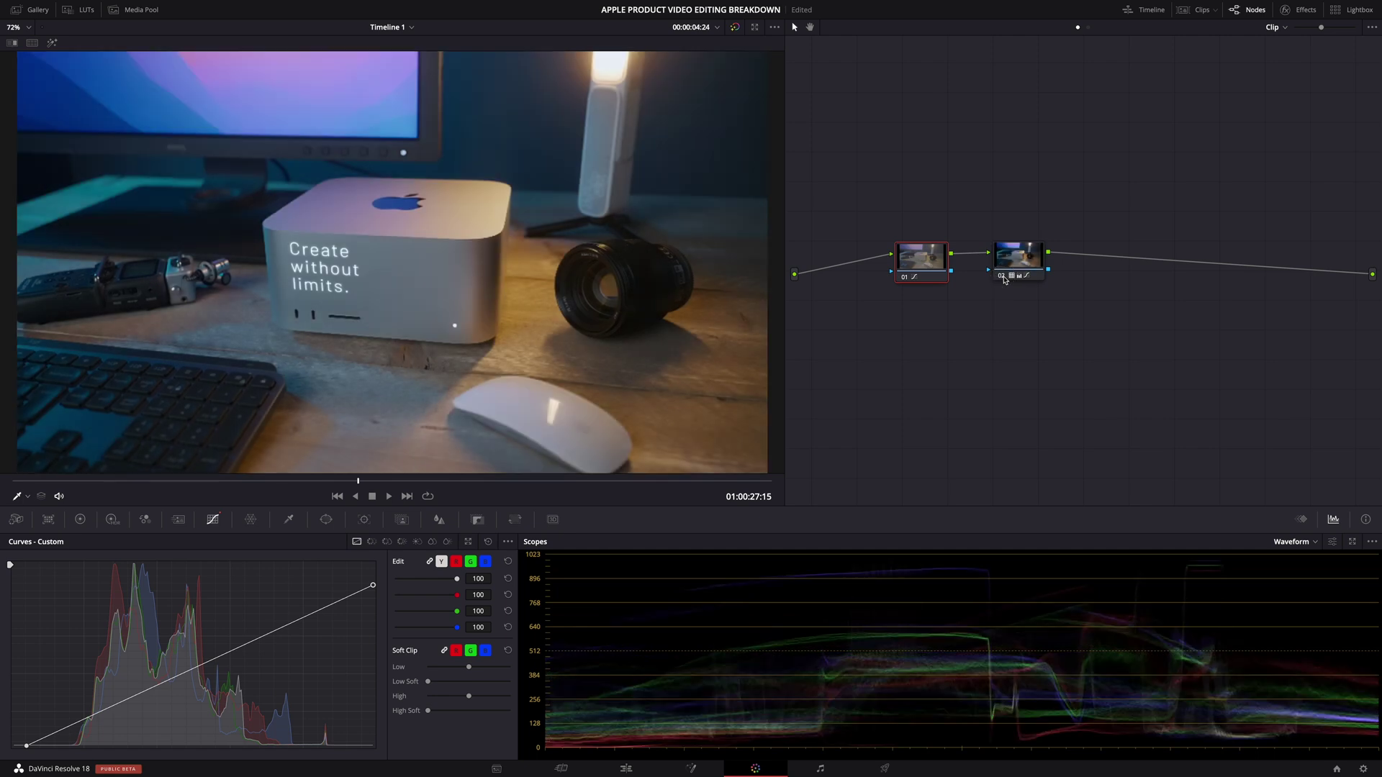
left_click(1004, 277)
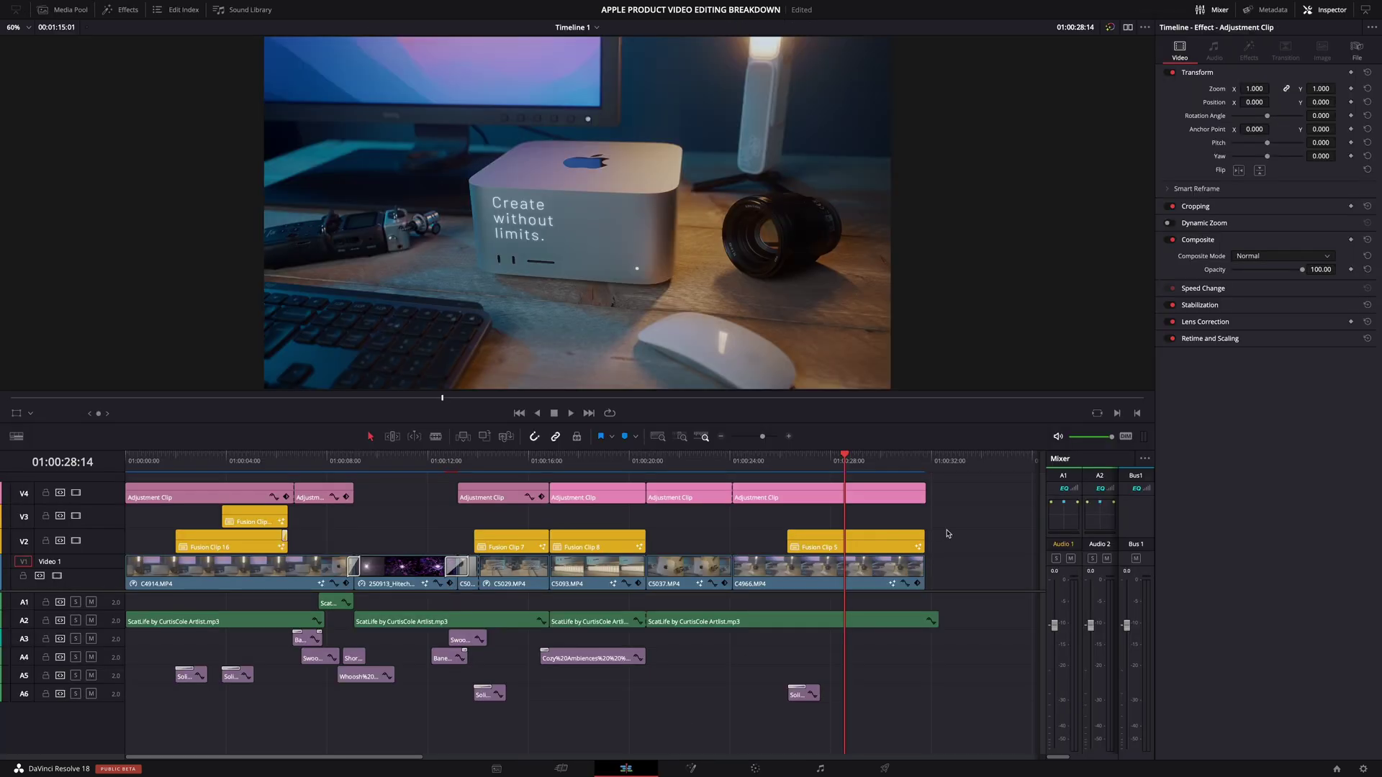
left_click_drag(949, 572, 286, 581)
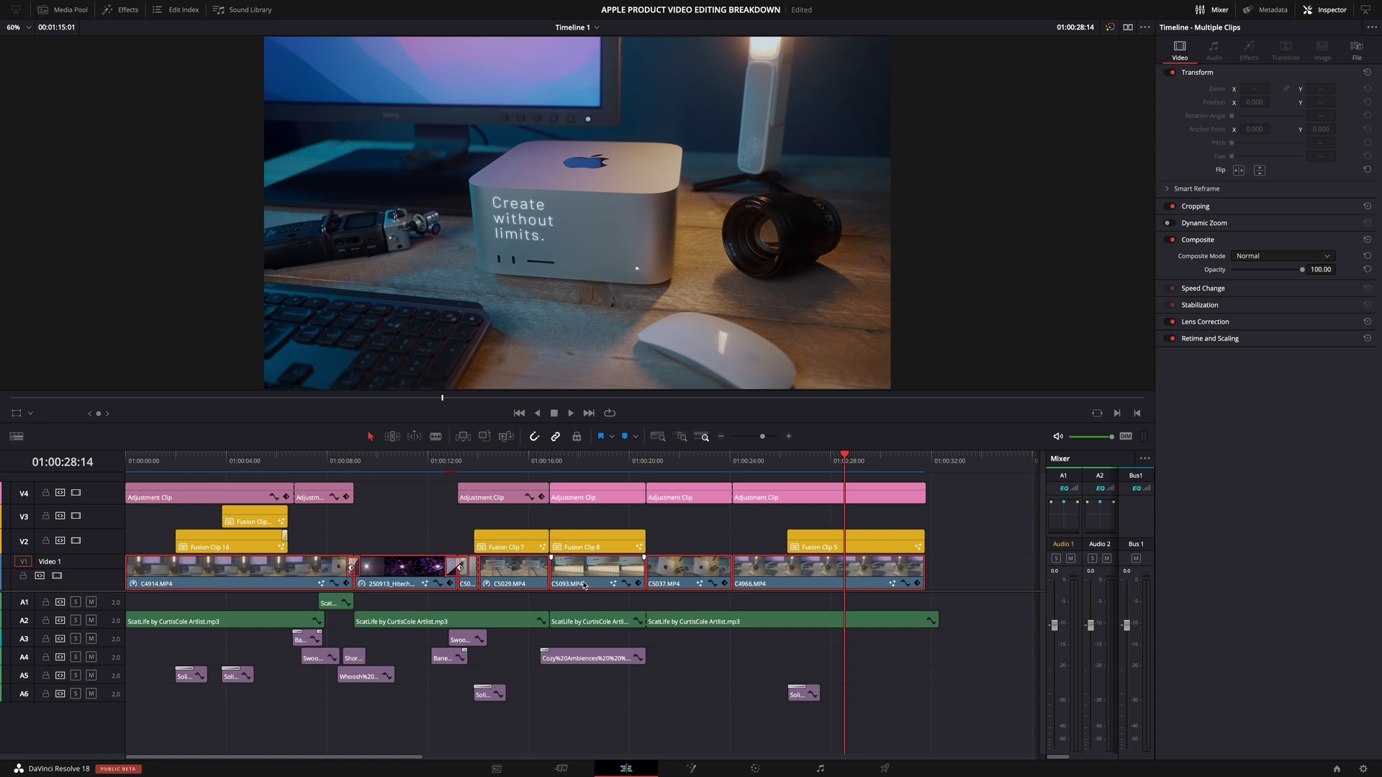
left_click(827, 547)
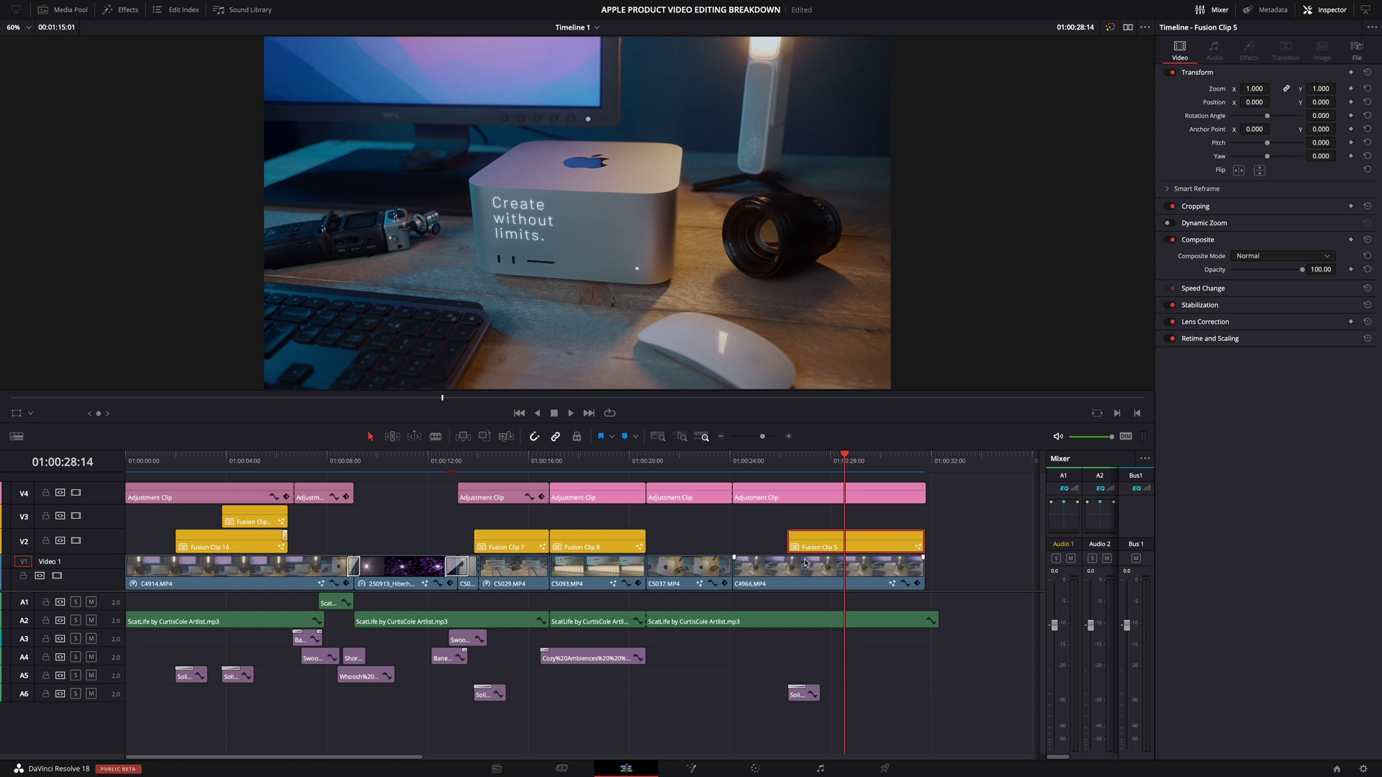
left_click(812, 575)
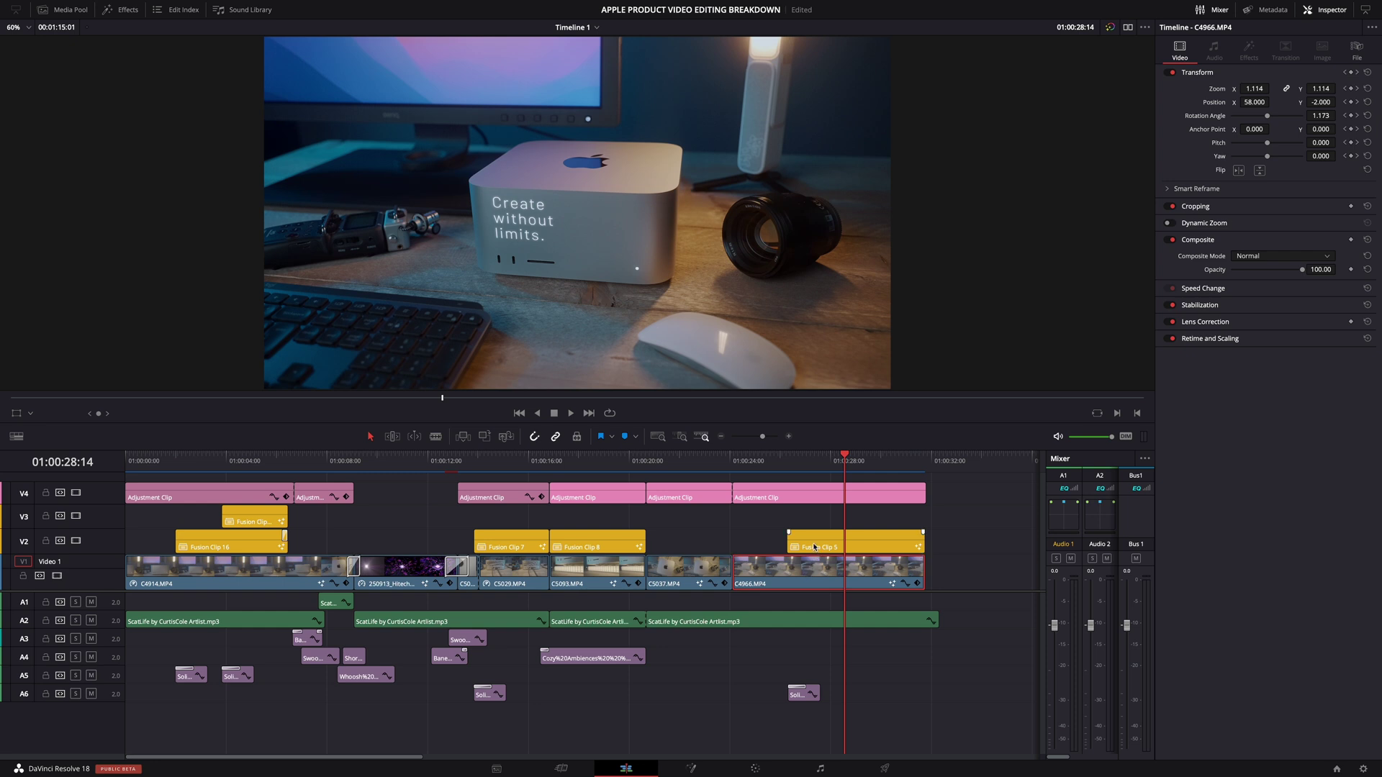
left_click(814, 546)
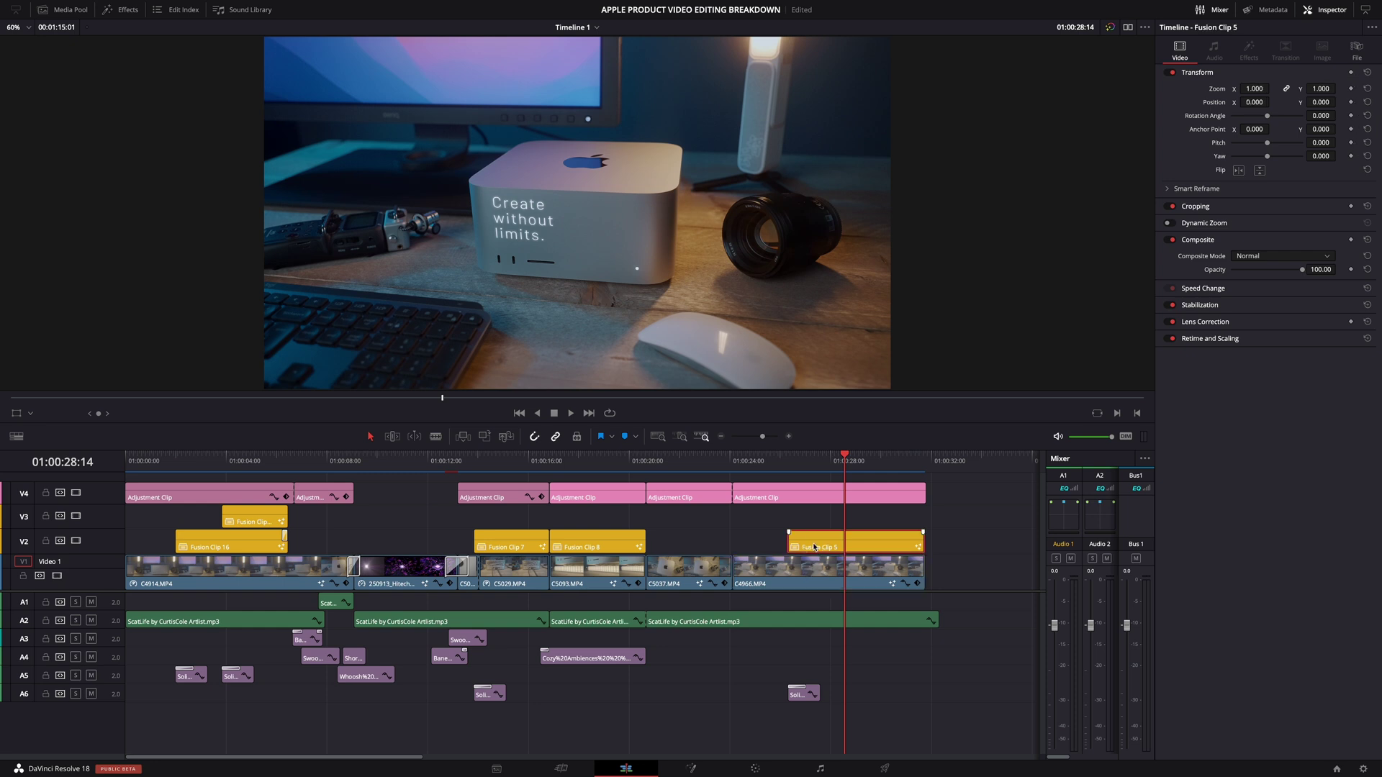
left_click(76, 541)
left_click(77, 542)
left_click(76, 542)
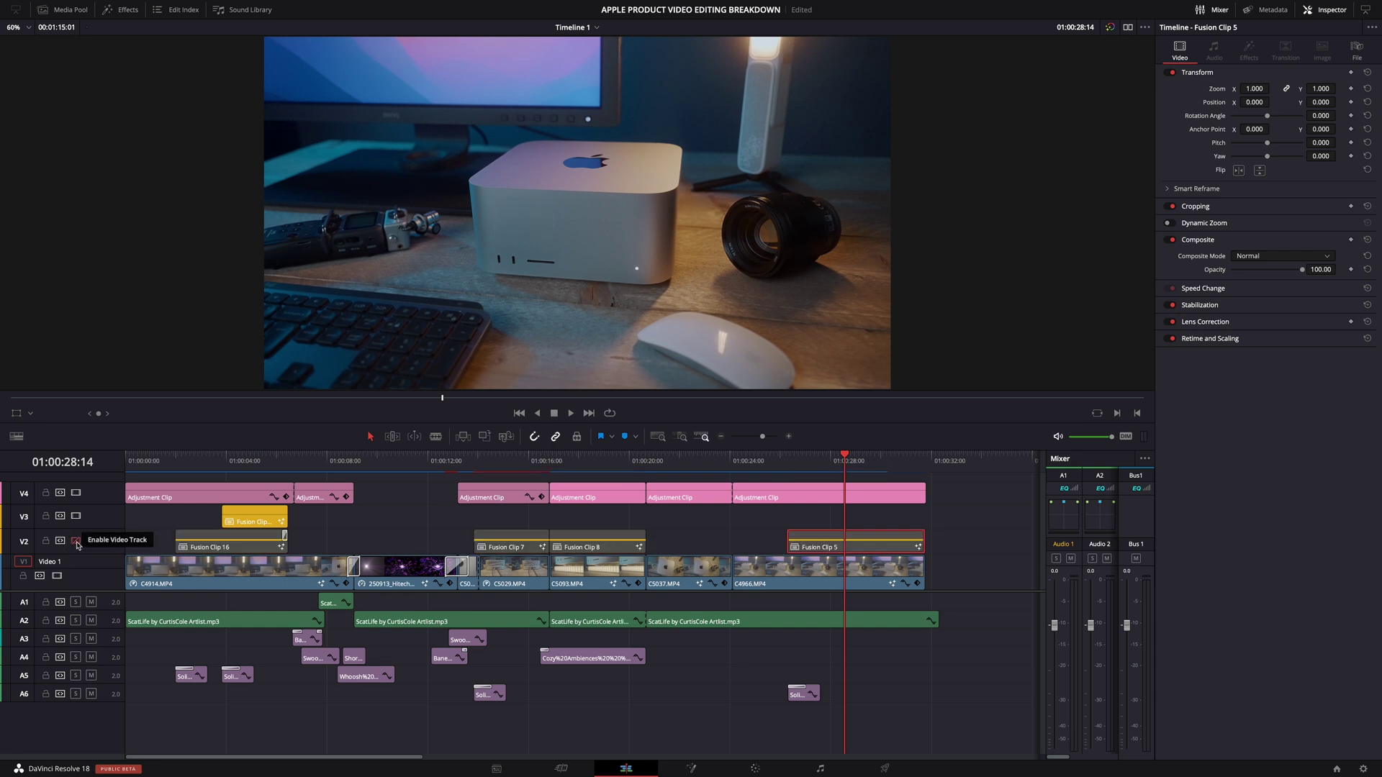
left_click(77, 542)
left_click(77, 542)
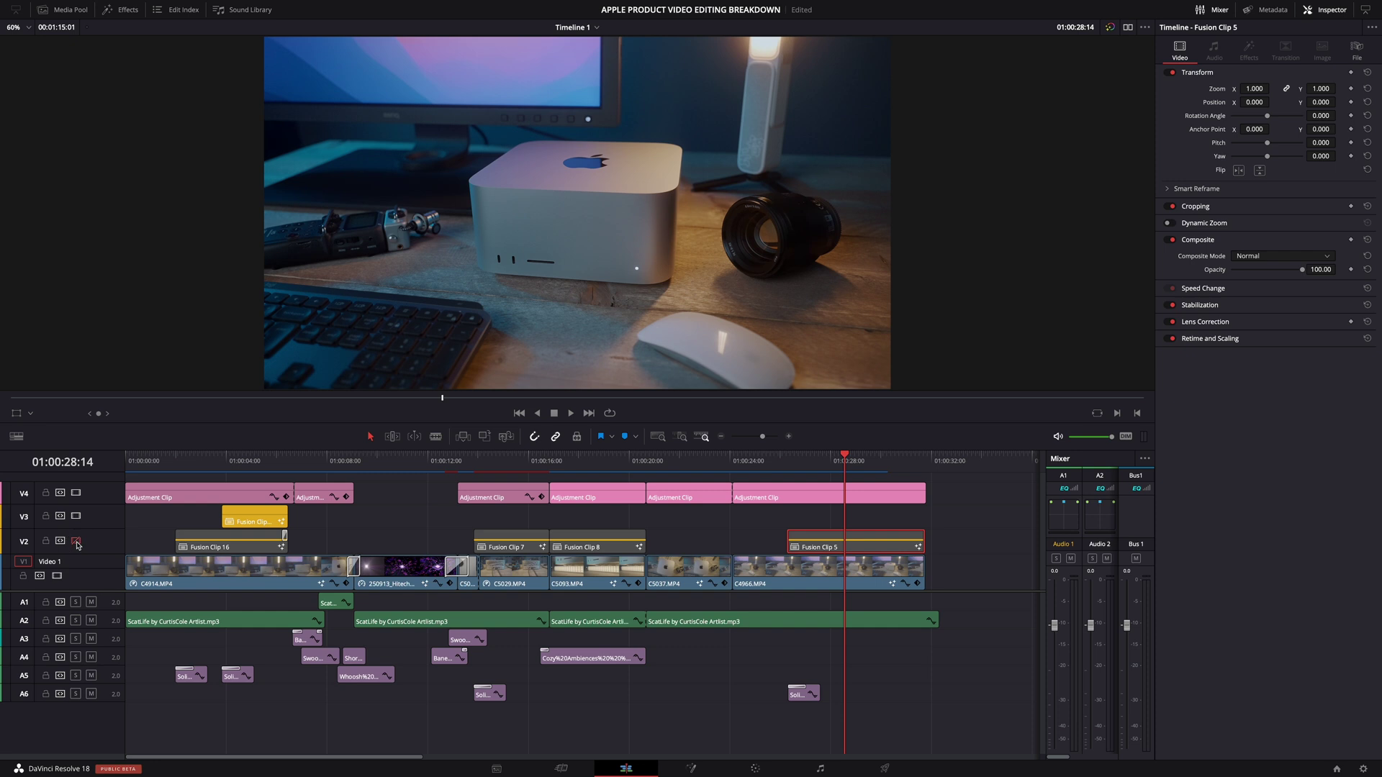
left_click(77, 542)
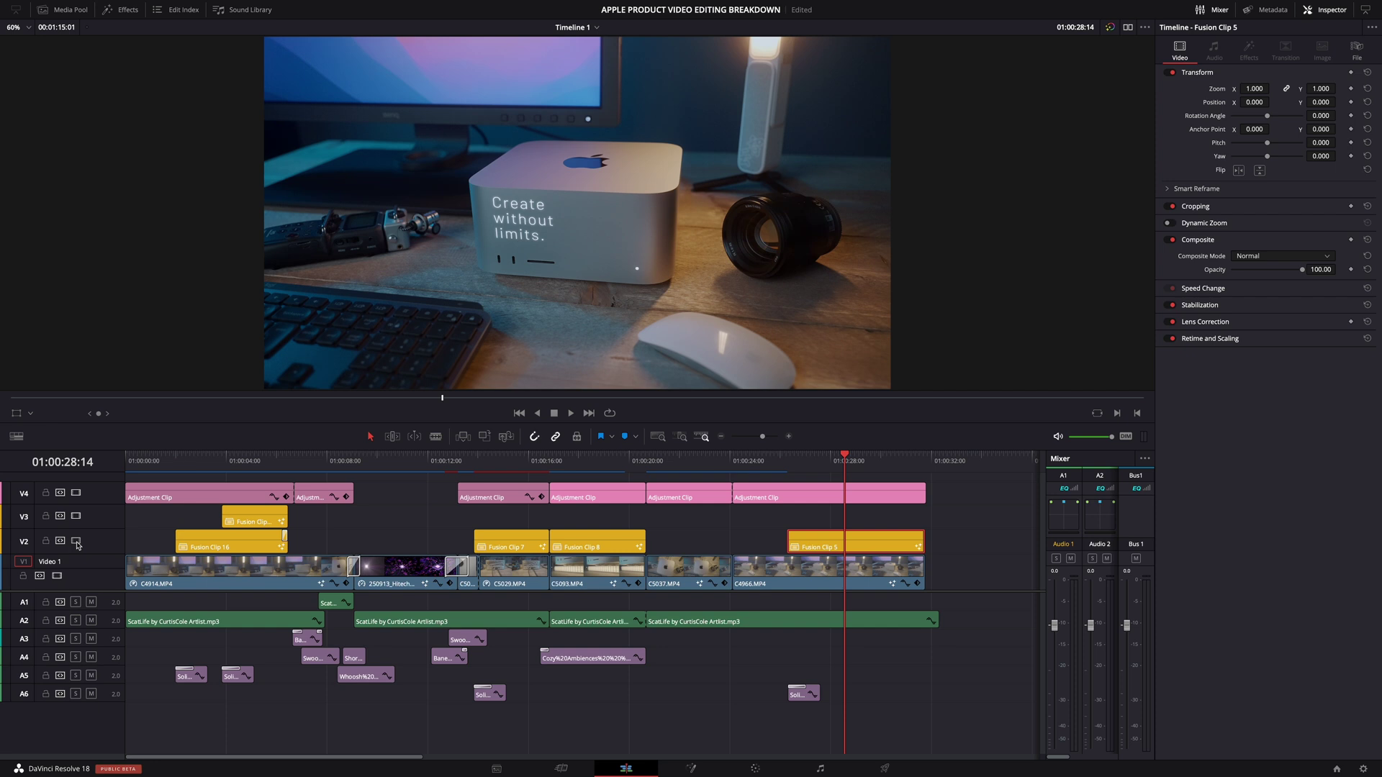
left_click_drag(955, 597, 208, 631)
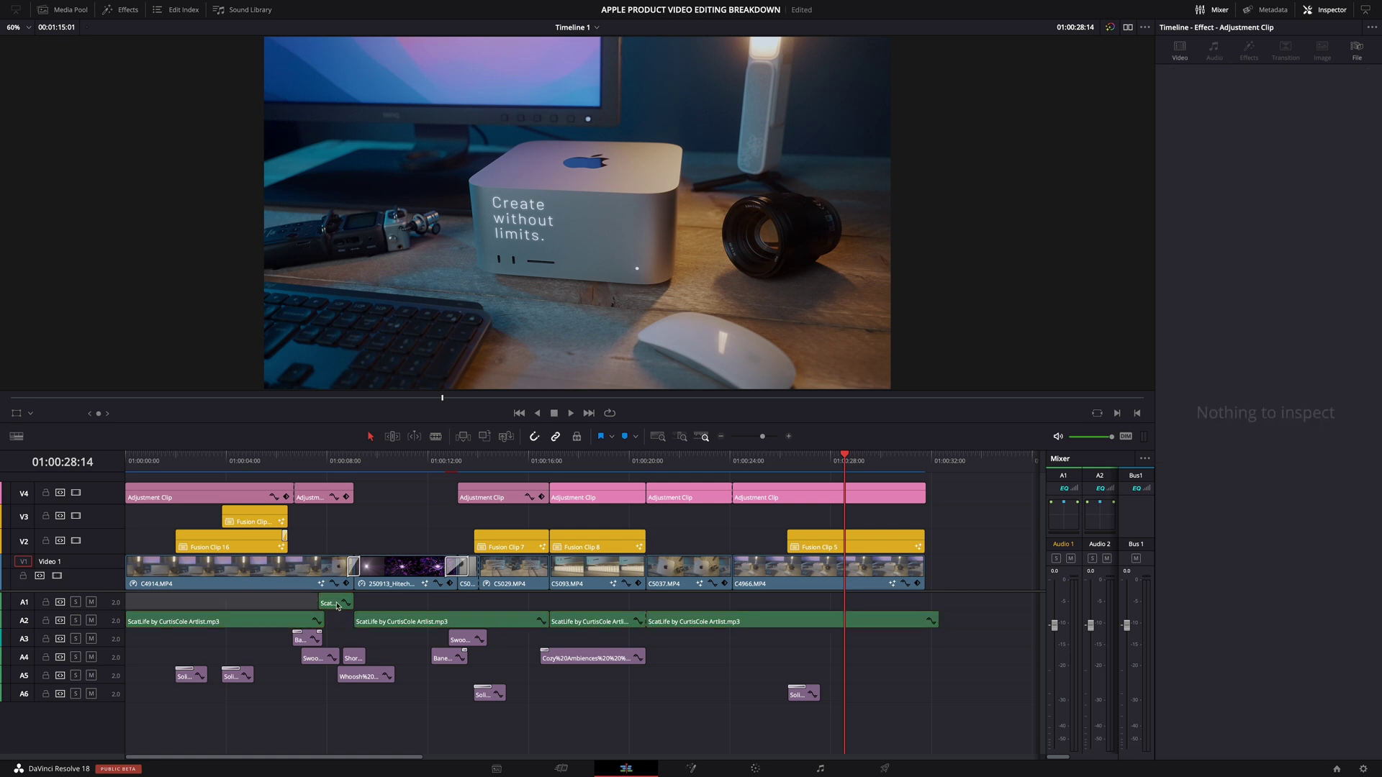
Select the ScatLife music clips and trim the end of the first A2 music clip
left_click(338, 604)
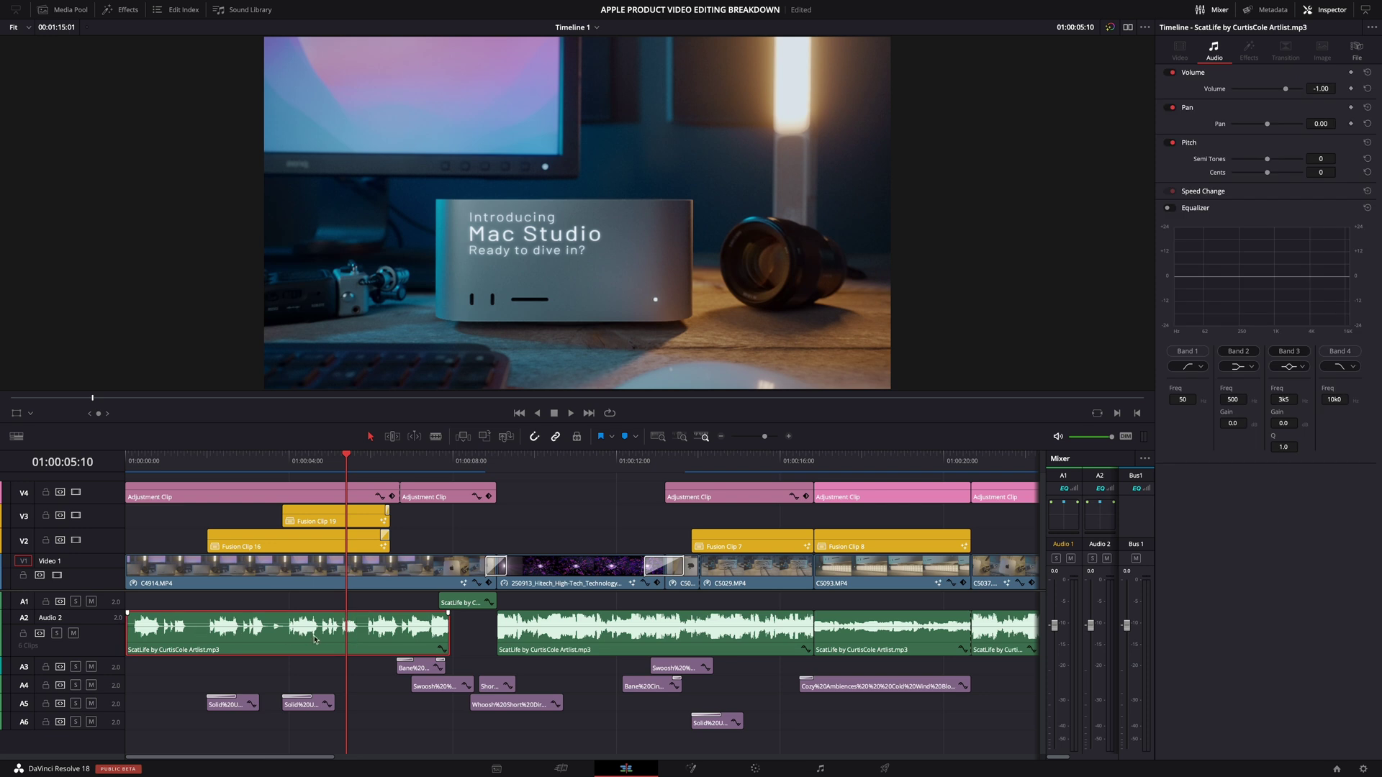
left_click_drag(389, 463, 468, 466)
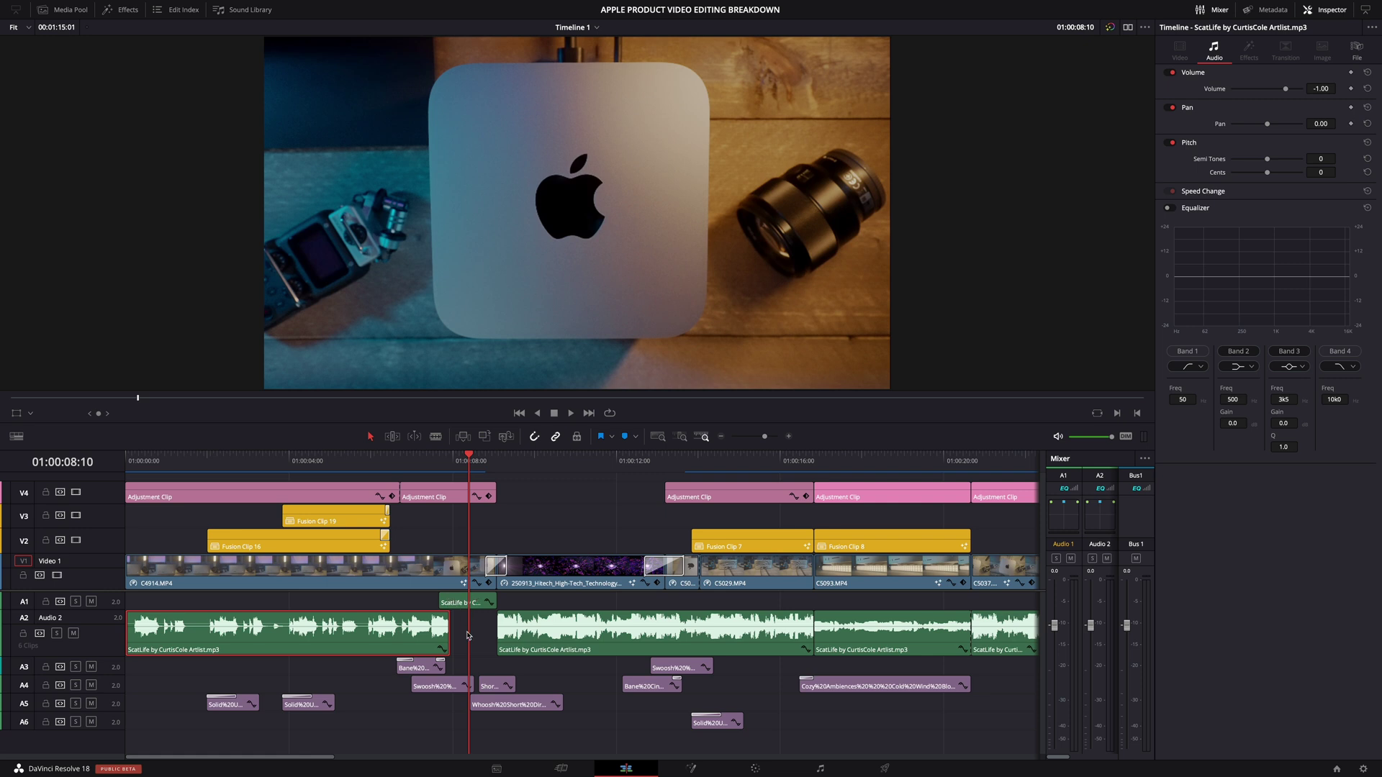
left_click(445, 629)
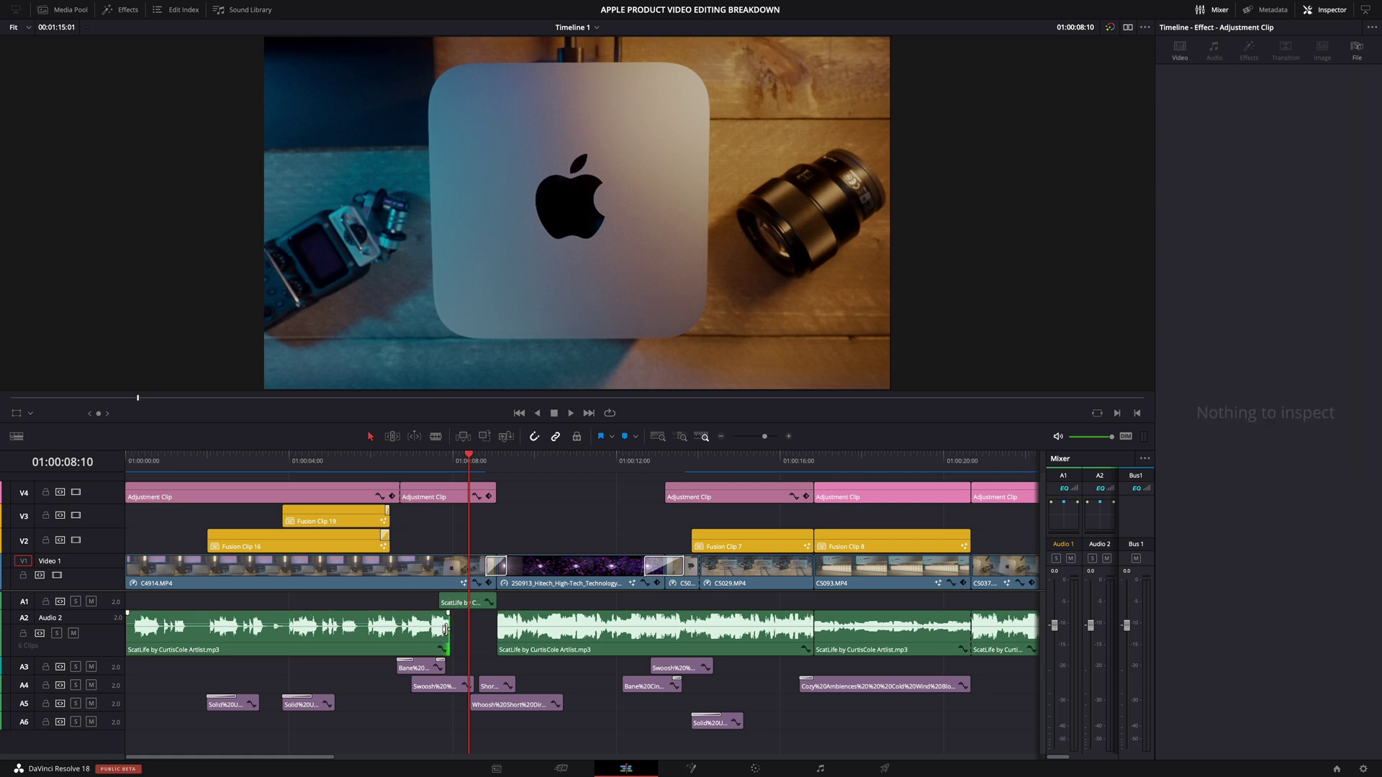
left_click_drag(445, 629, 459, 638)
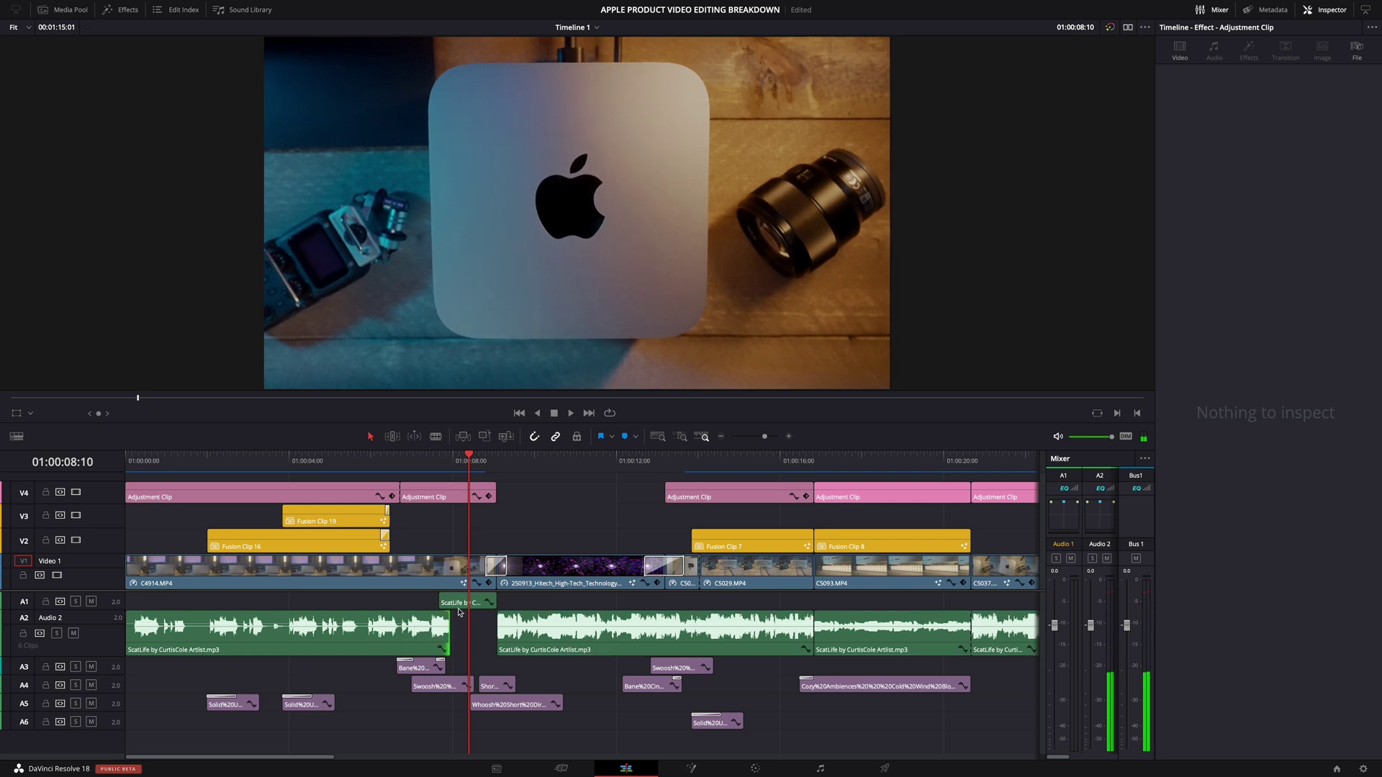
key("shift+v")
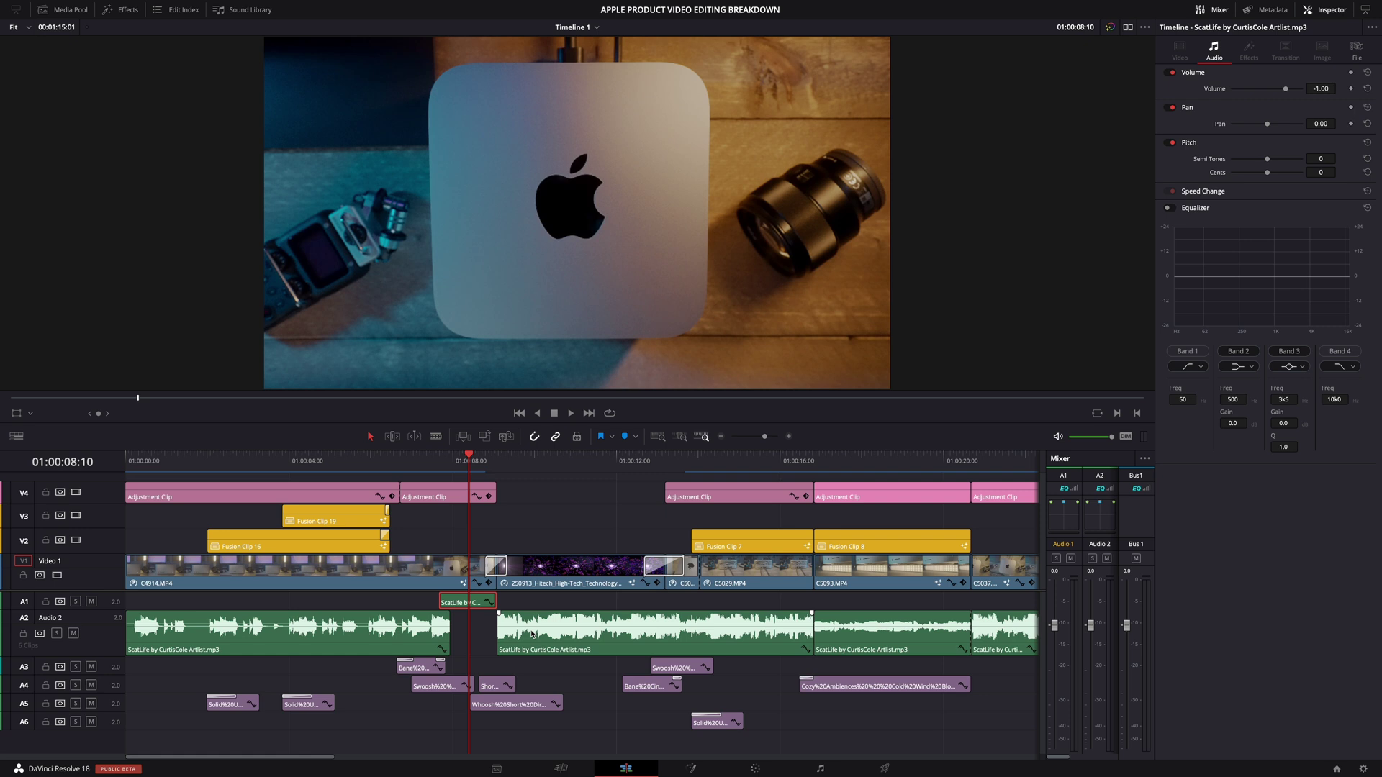
Marquee-select the A3–A6 sound effects, then play the opening from an earlier point
left_click(532, 633)
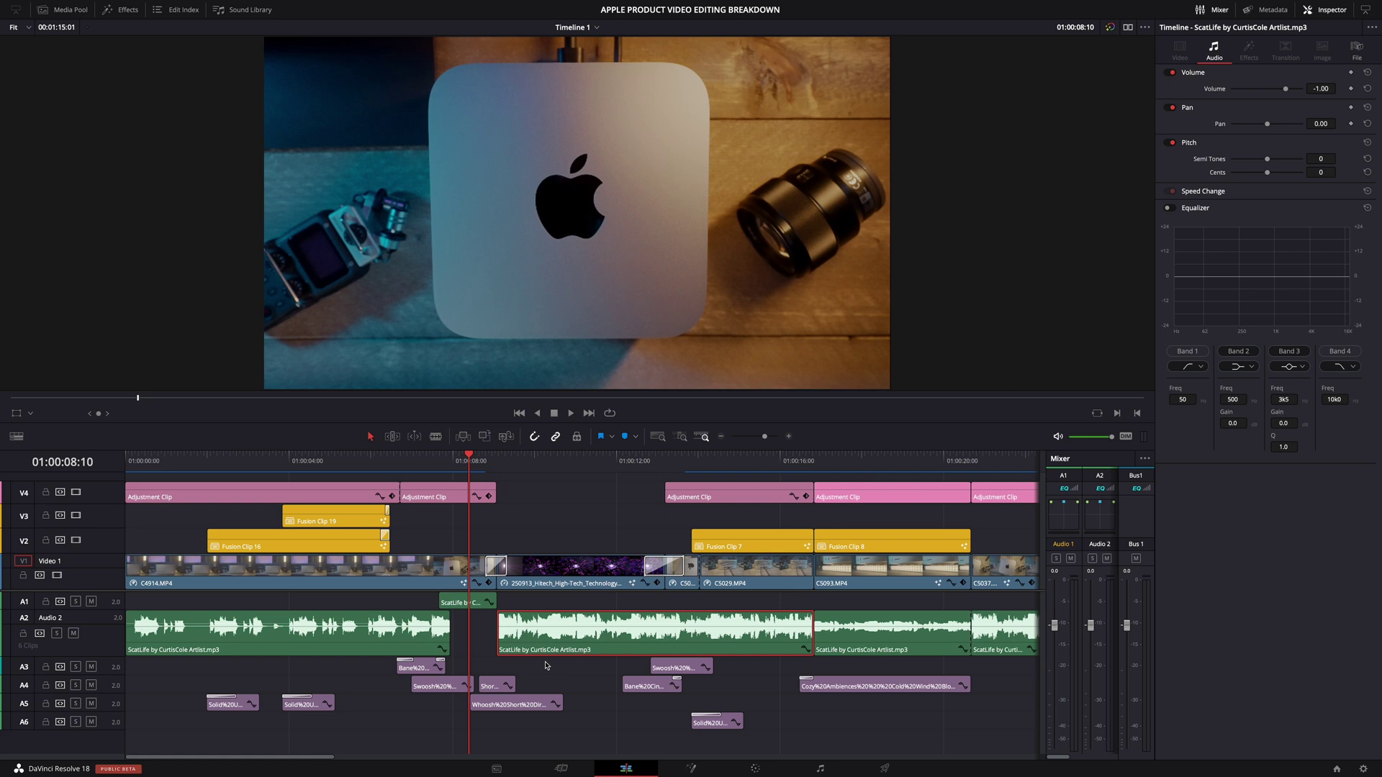
left_click_drag(909, 731, 233, 655)
left_click(416, 712)
left_click(392, 459)
key("space")
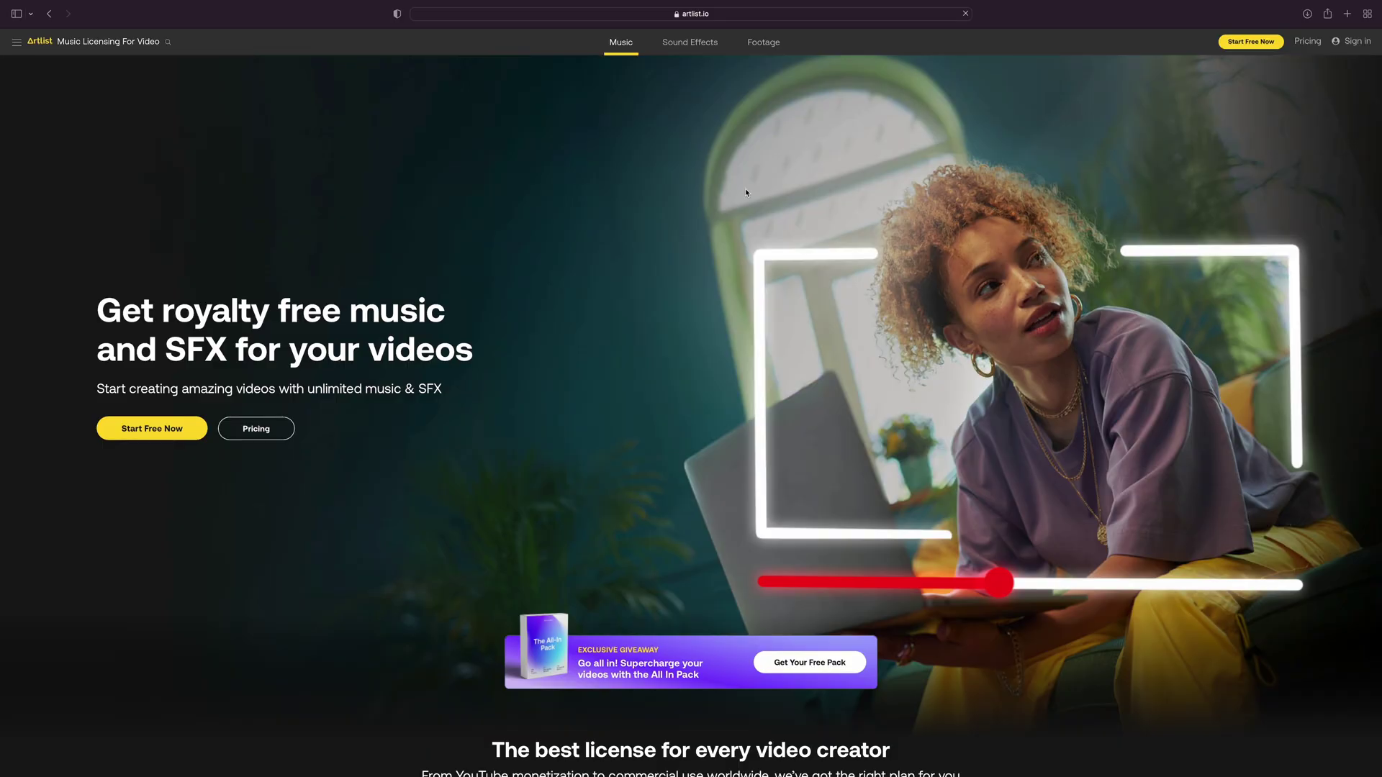
Browse down through Artlist's Music New Releases collection
scroll(545, 392, "down", 5)
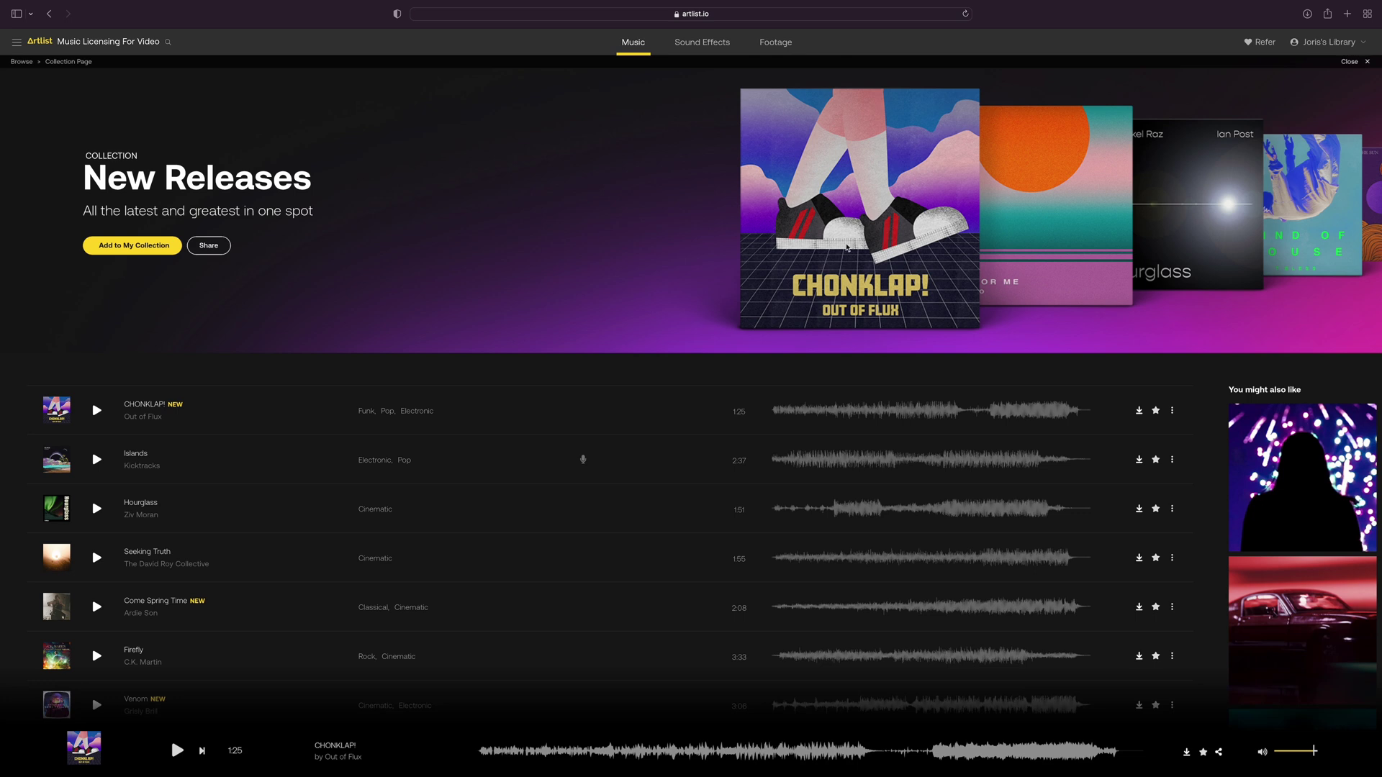
scroll(642, 362, "down", 5)
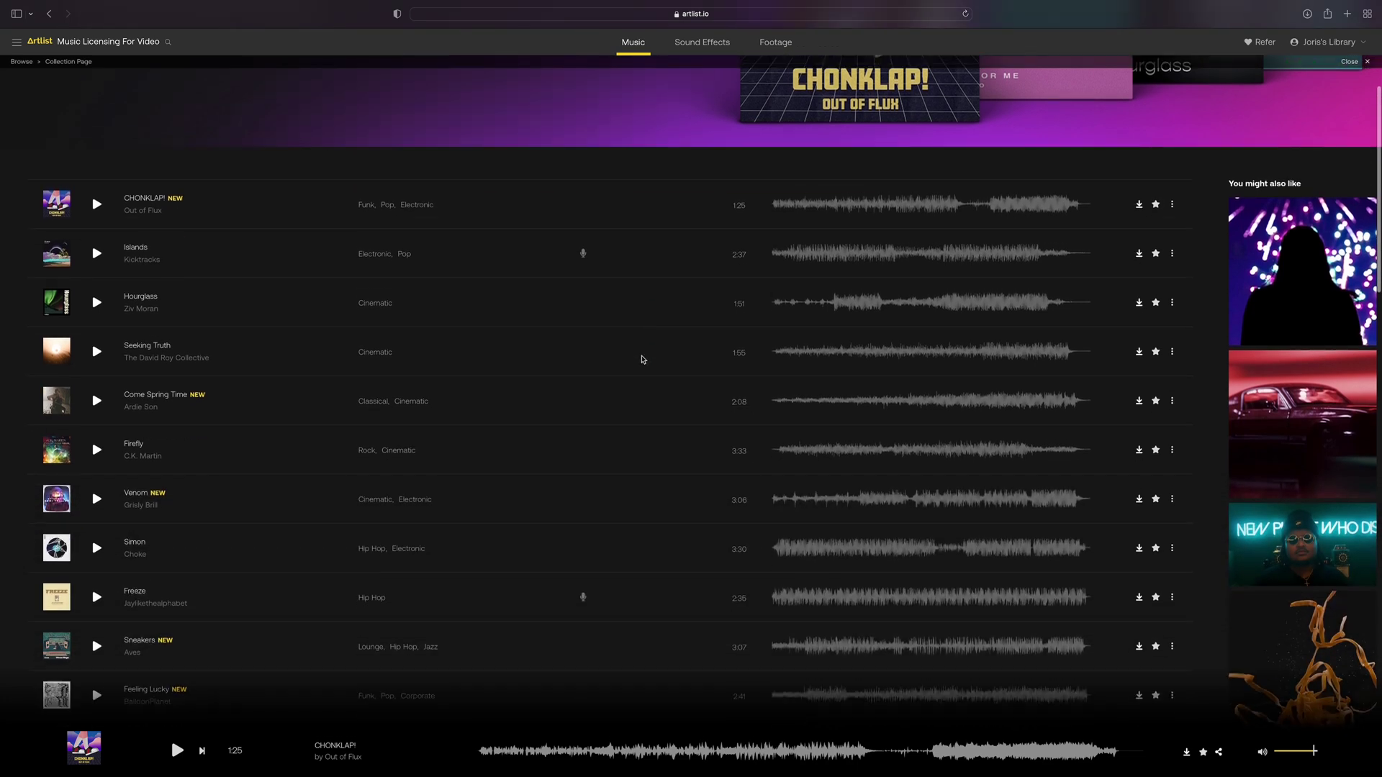
scroll(642, 360, "down", 3)
scroll(643, 360, "up", 8)
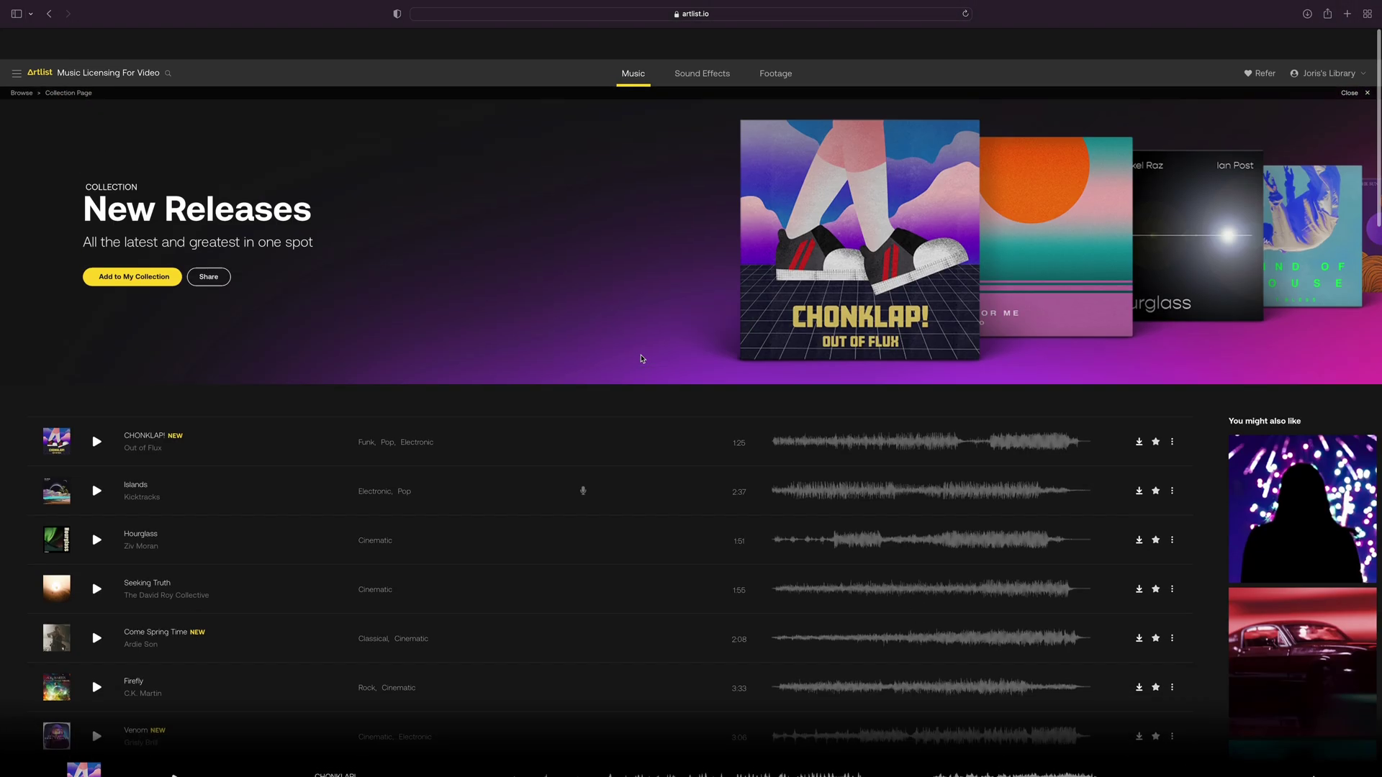
Switch to Artlist's Sound Effects library and browse its category grid
left_click(687, 43)
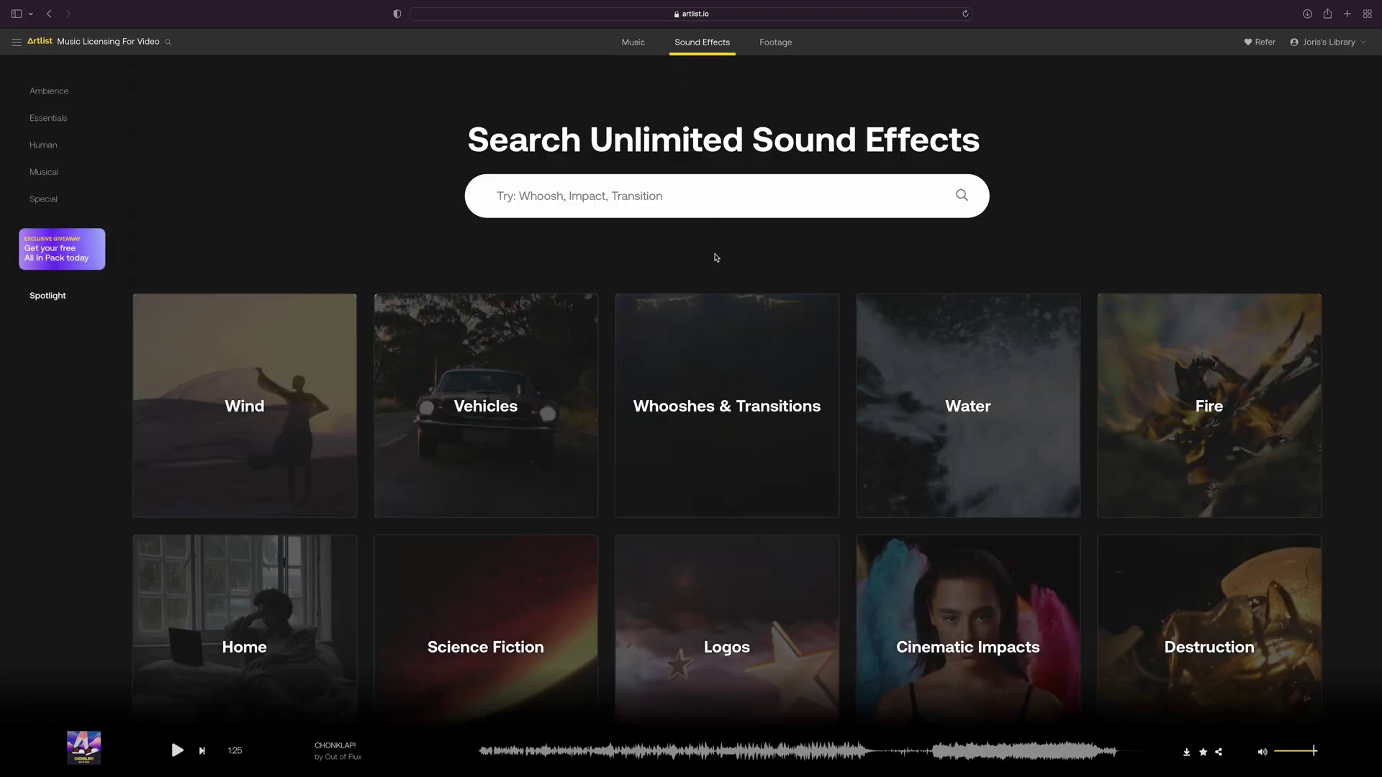
scroll(716, 262, "down", 3)
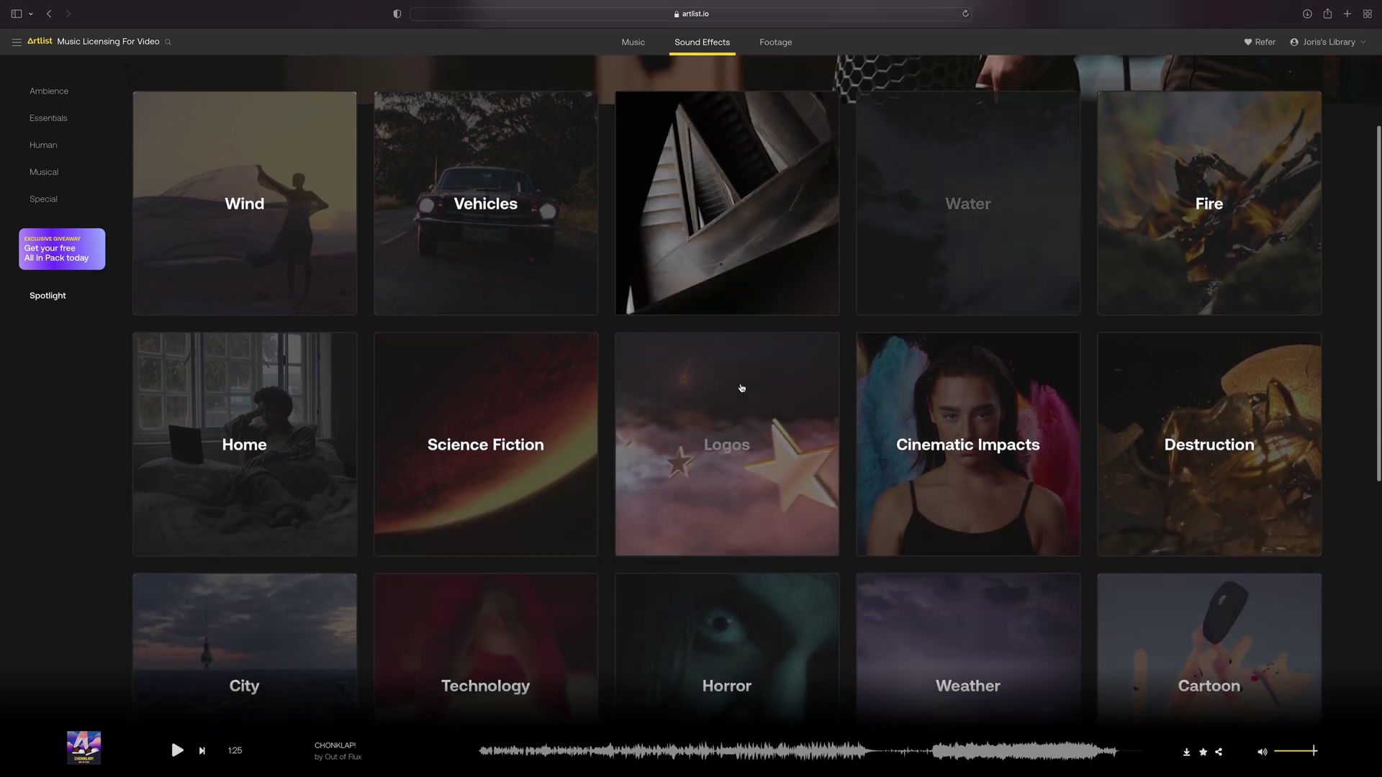
scroll(549, 404, "up", 3)
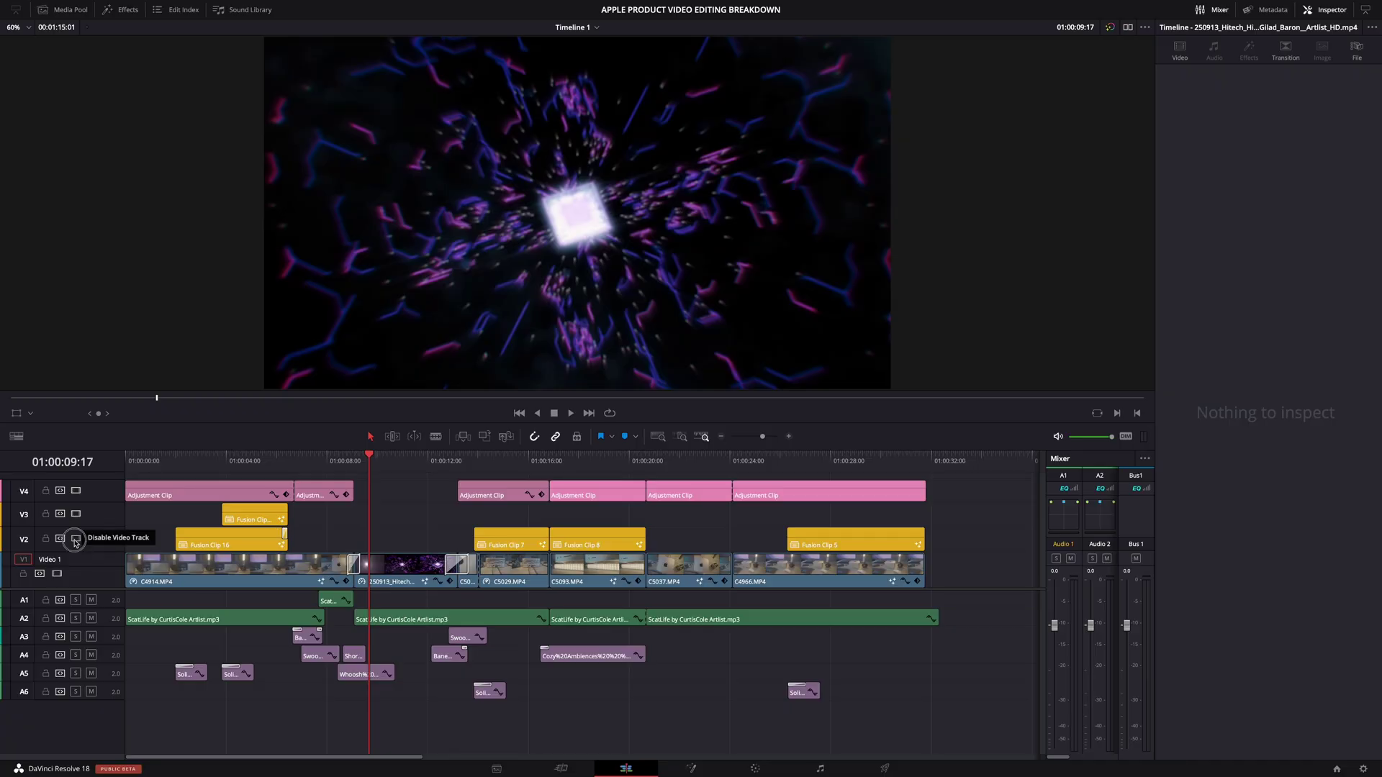
Disable tracks V2–V4, then select only C4914.MP4 on V1 to load it in the Inspector
left_click(76, 538)
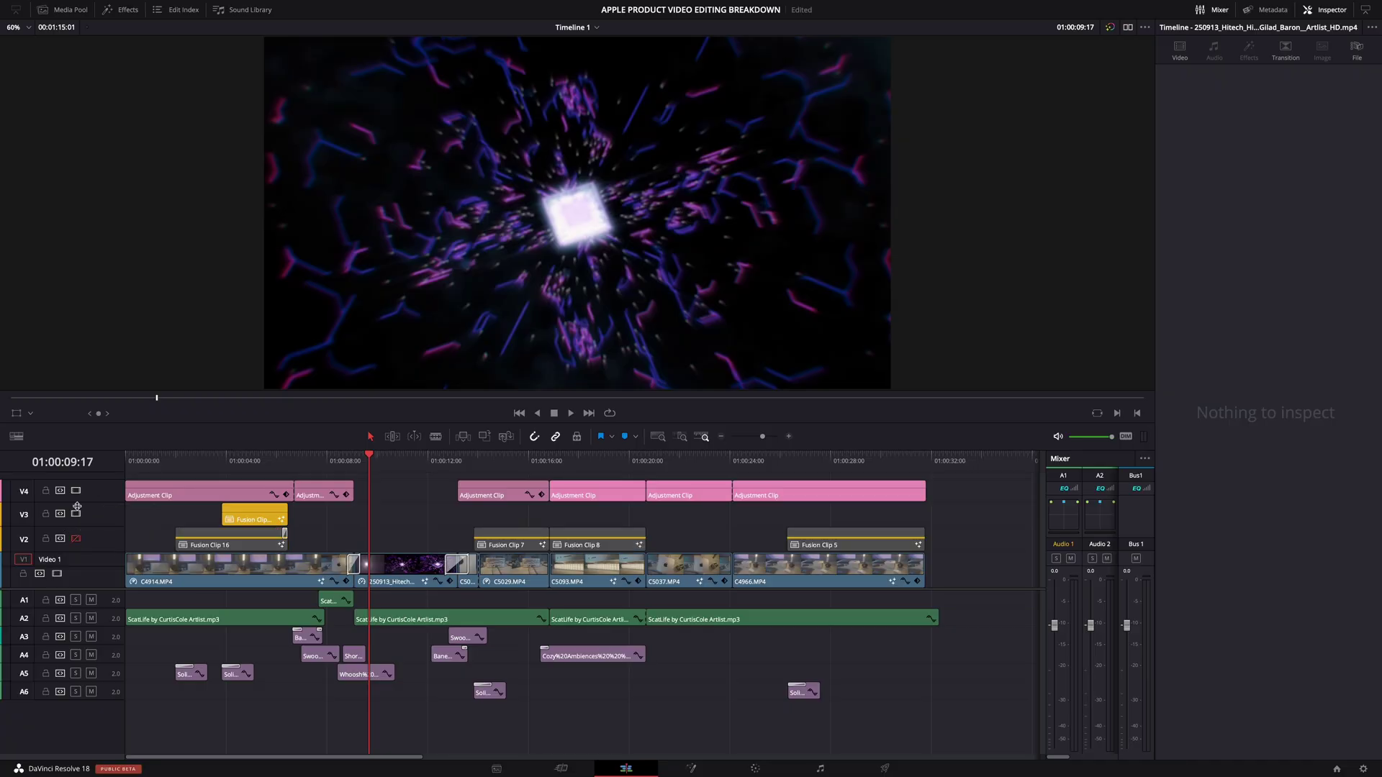
left_click(76, 515)
left_click(76, 491)
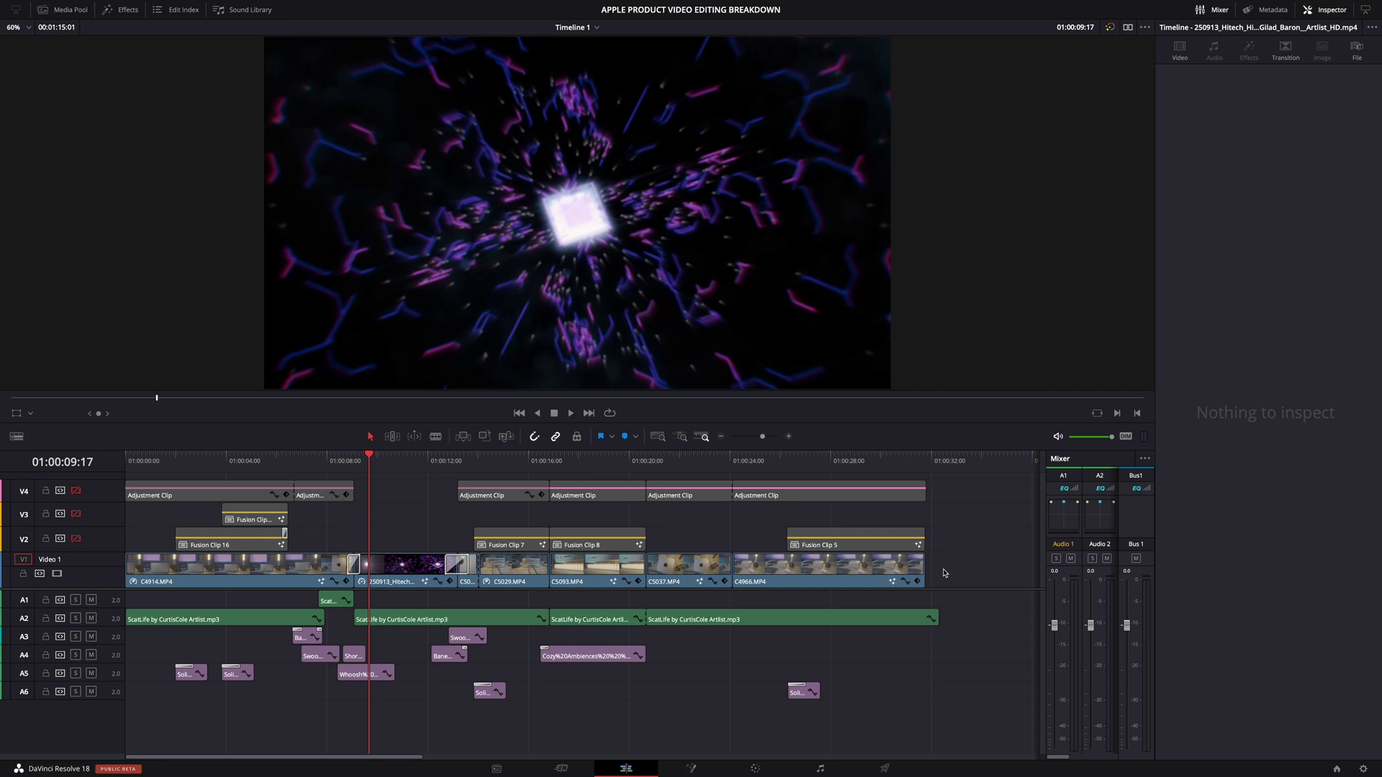
left_click_drag(944, 573, 253, 577)
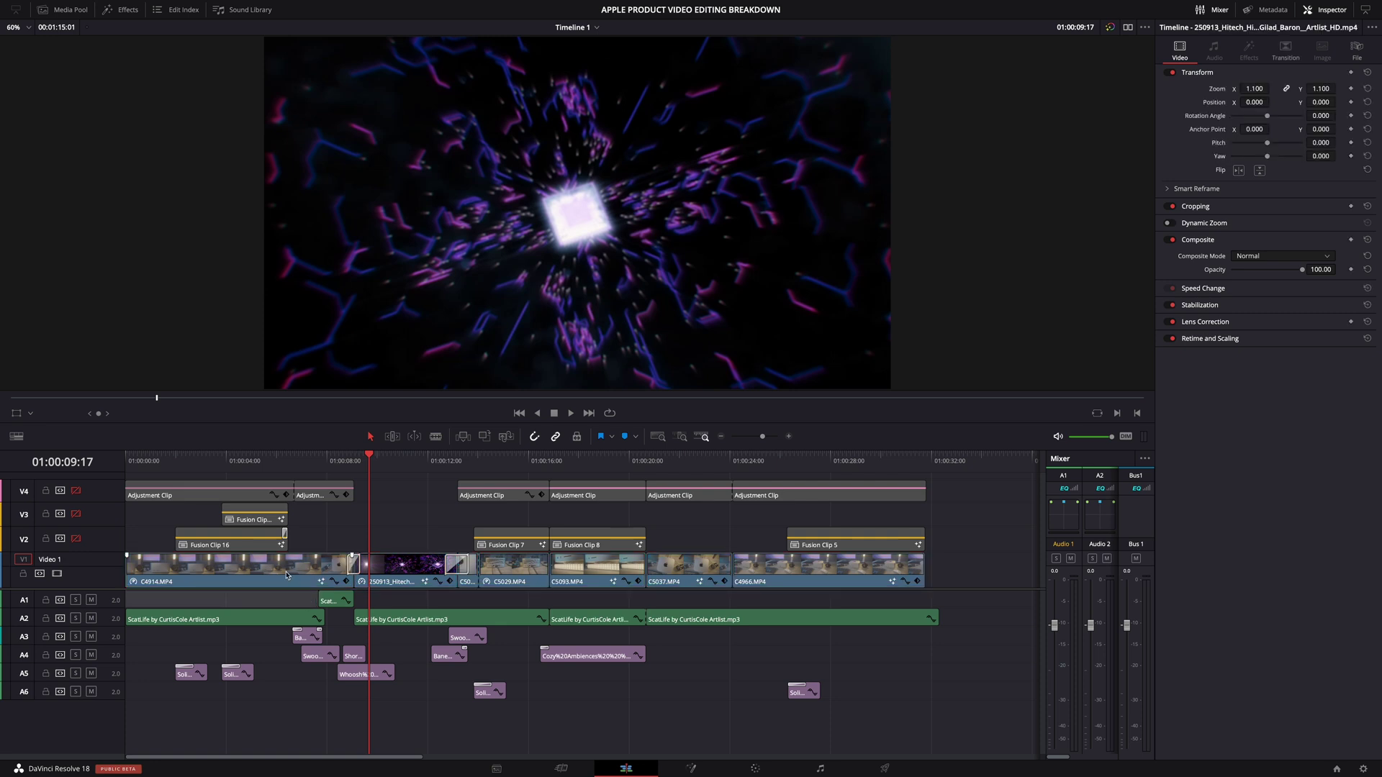
left_click(288, 574)
Enable the V4 adjustment track, reveal C4914.MP4's Transform keyframes and park at 01:00:06:18
left_click(269, 460)
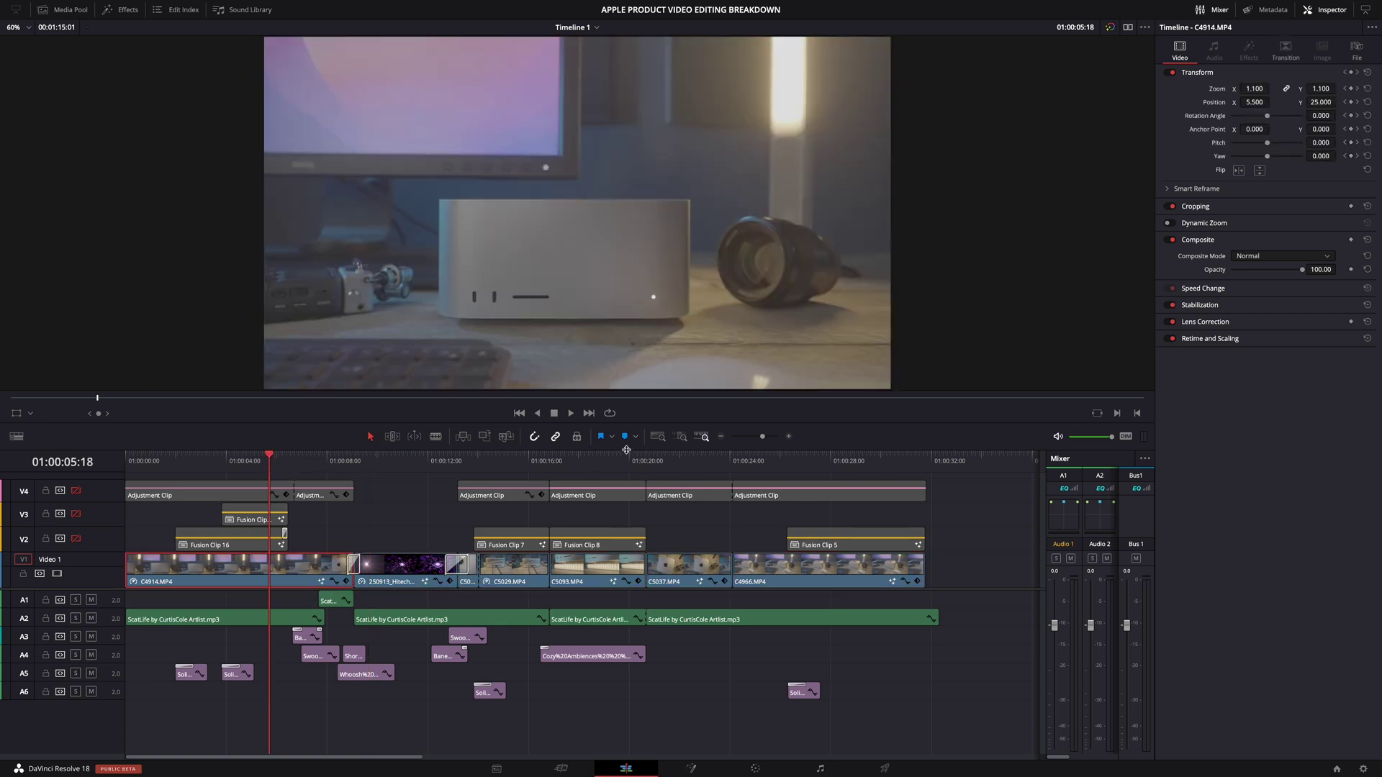
scroll(762, 438, "up", 3)
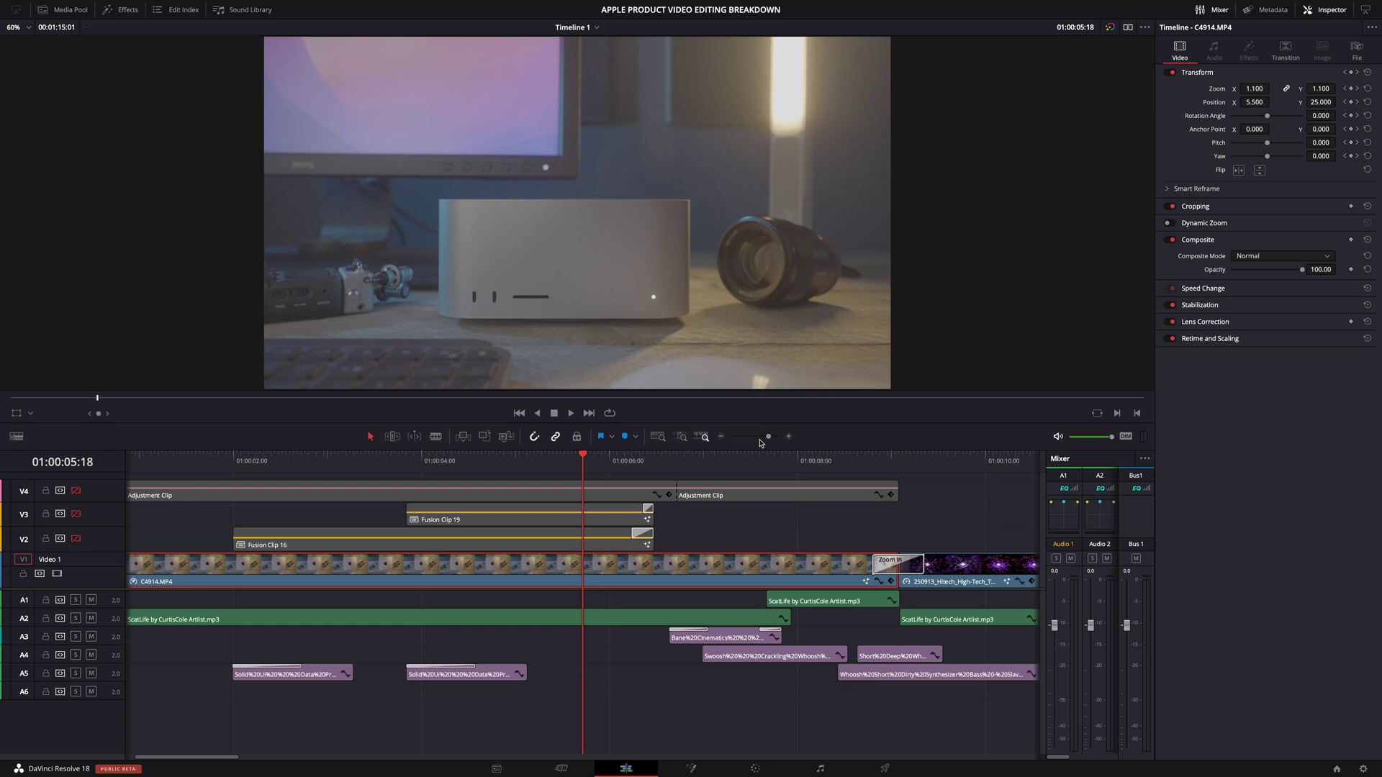
left_click(75, 490)
scroll(945, 569, "left", 2)
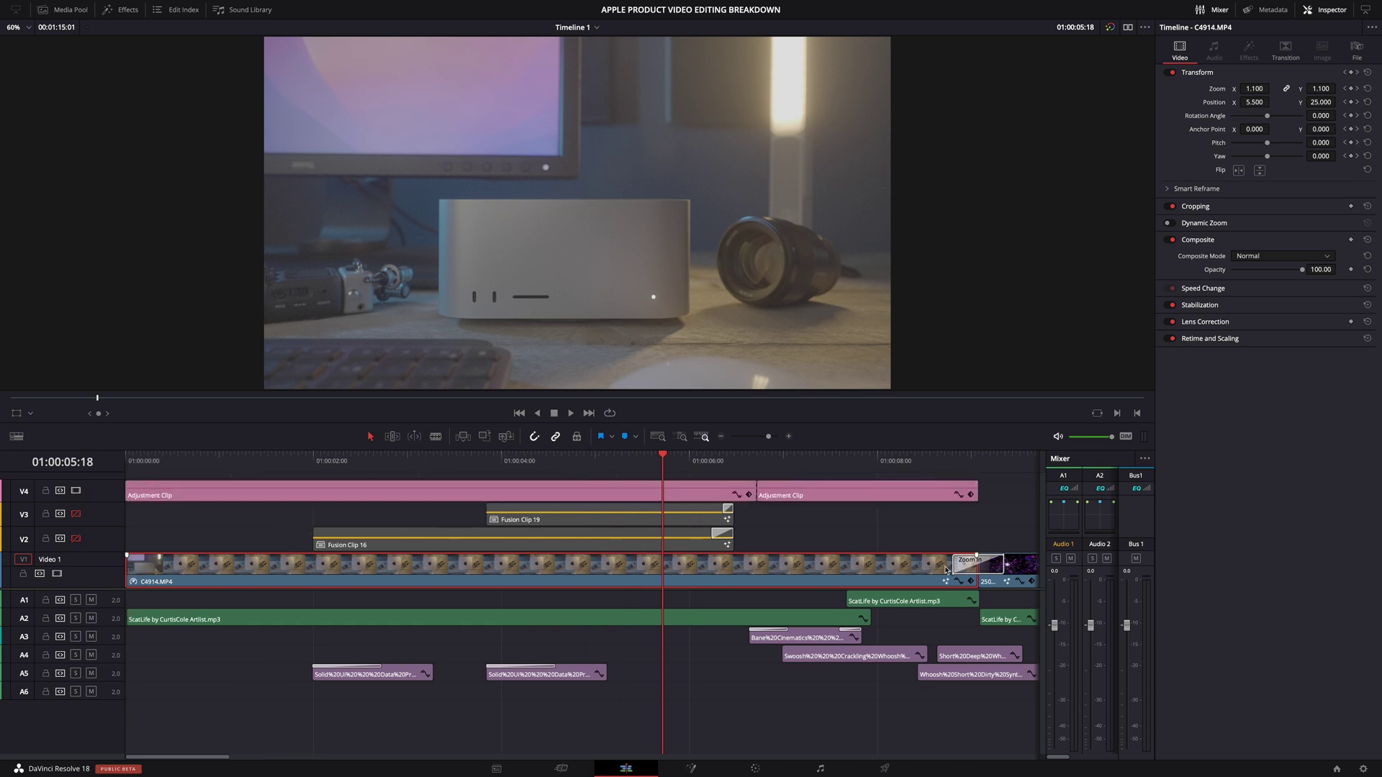
left_click(972, 582)
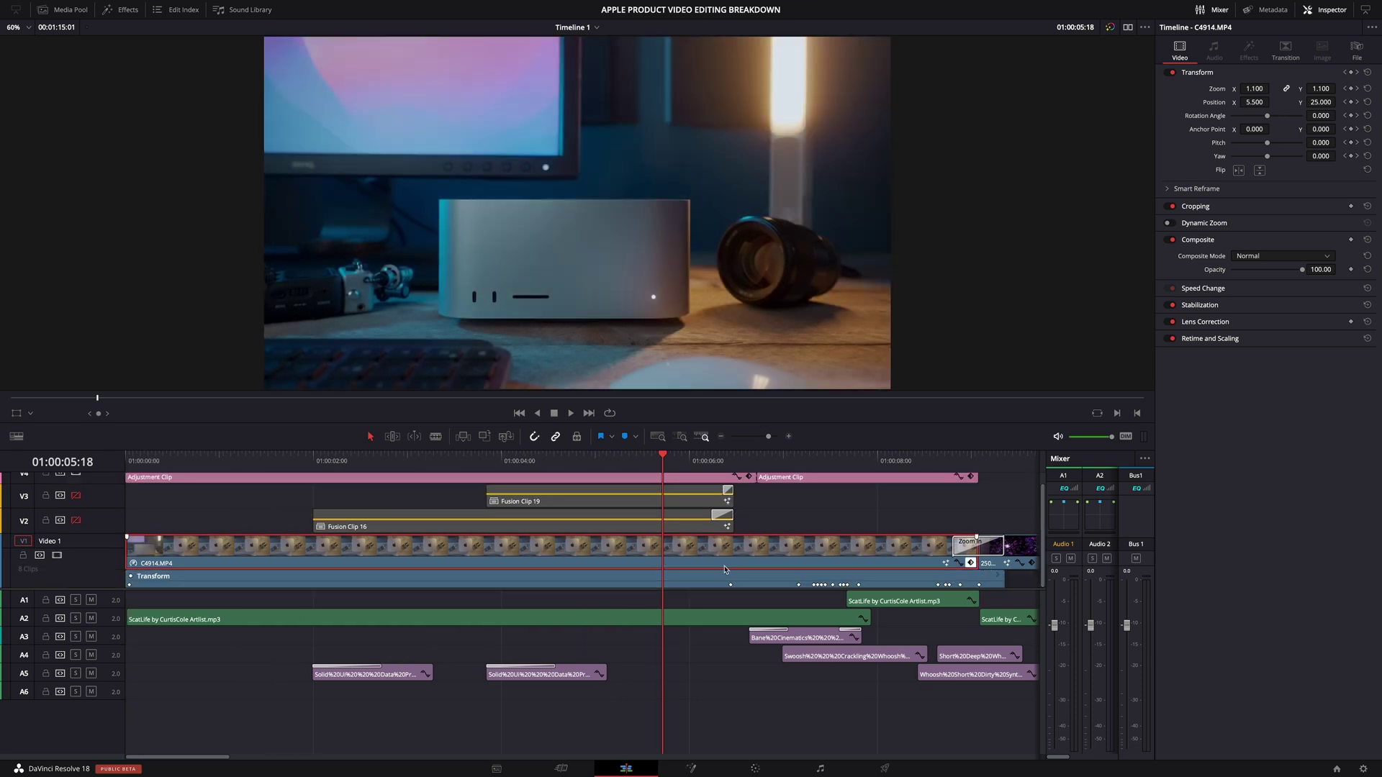
left_click(749, 460)
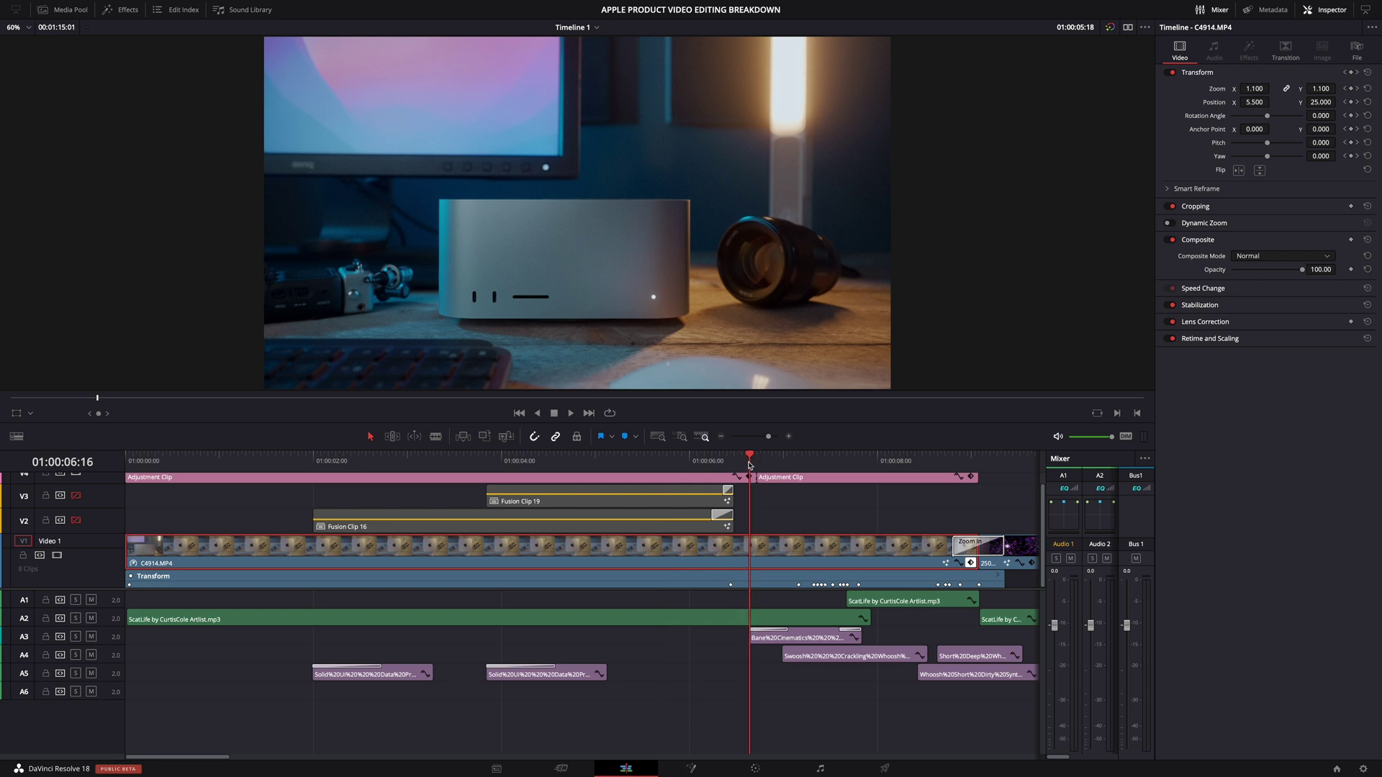
left_click(757, 459)
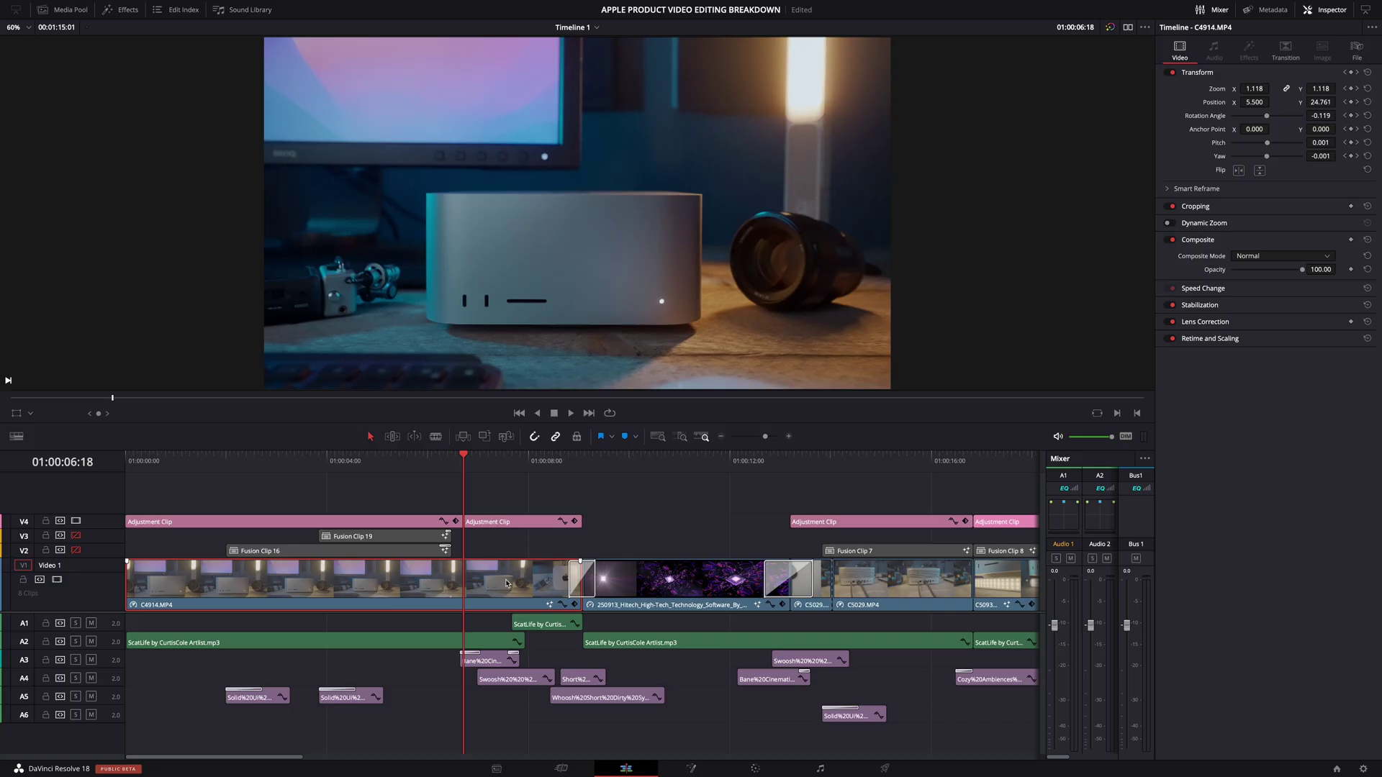
Show C4914.MP4's Transform keyframe lane and scrub the push-in to 01:00:08:03
left_click(575, 605)
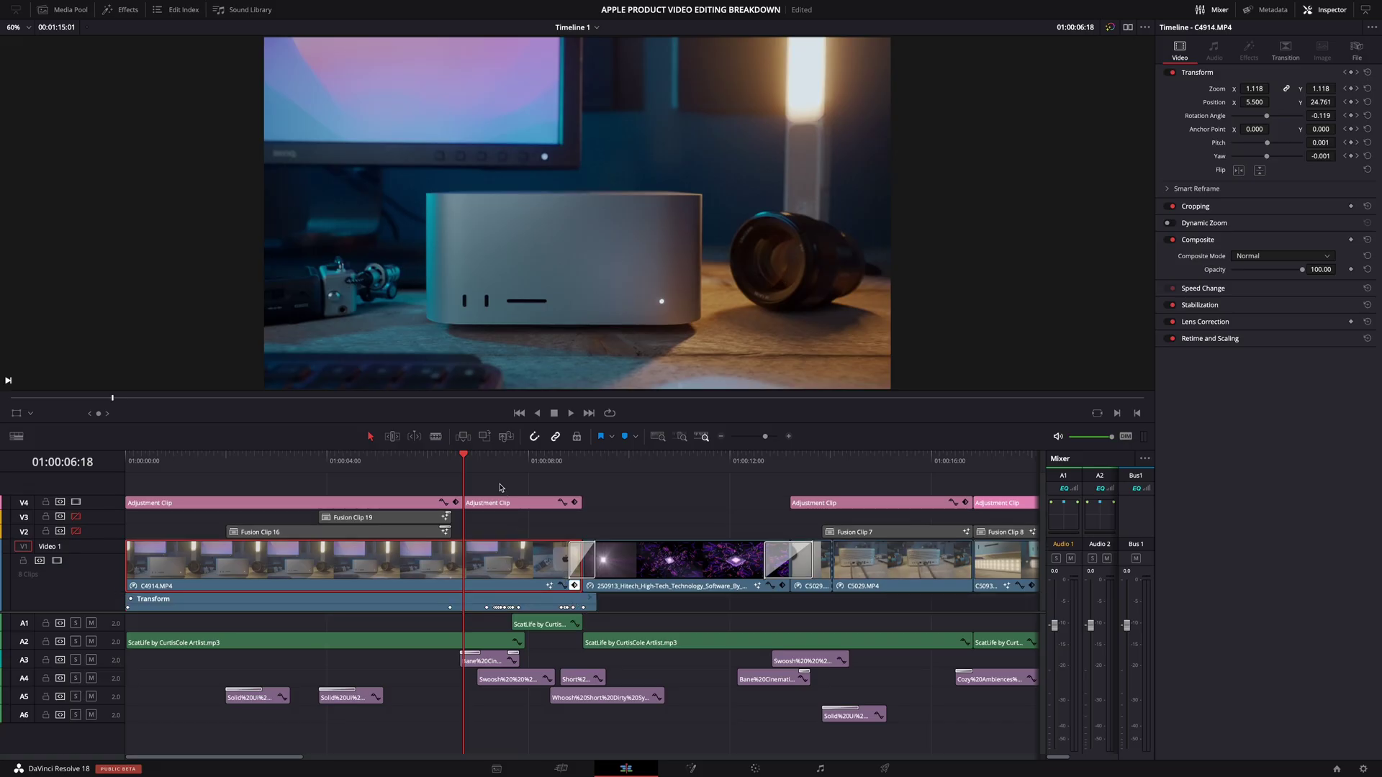
left_click(486, 461)
scroll(542, 603, "up", 5, "ctrl")
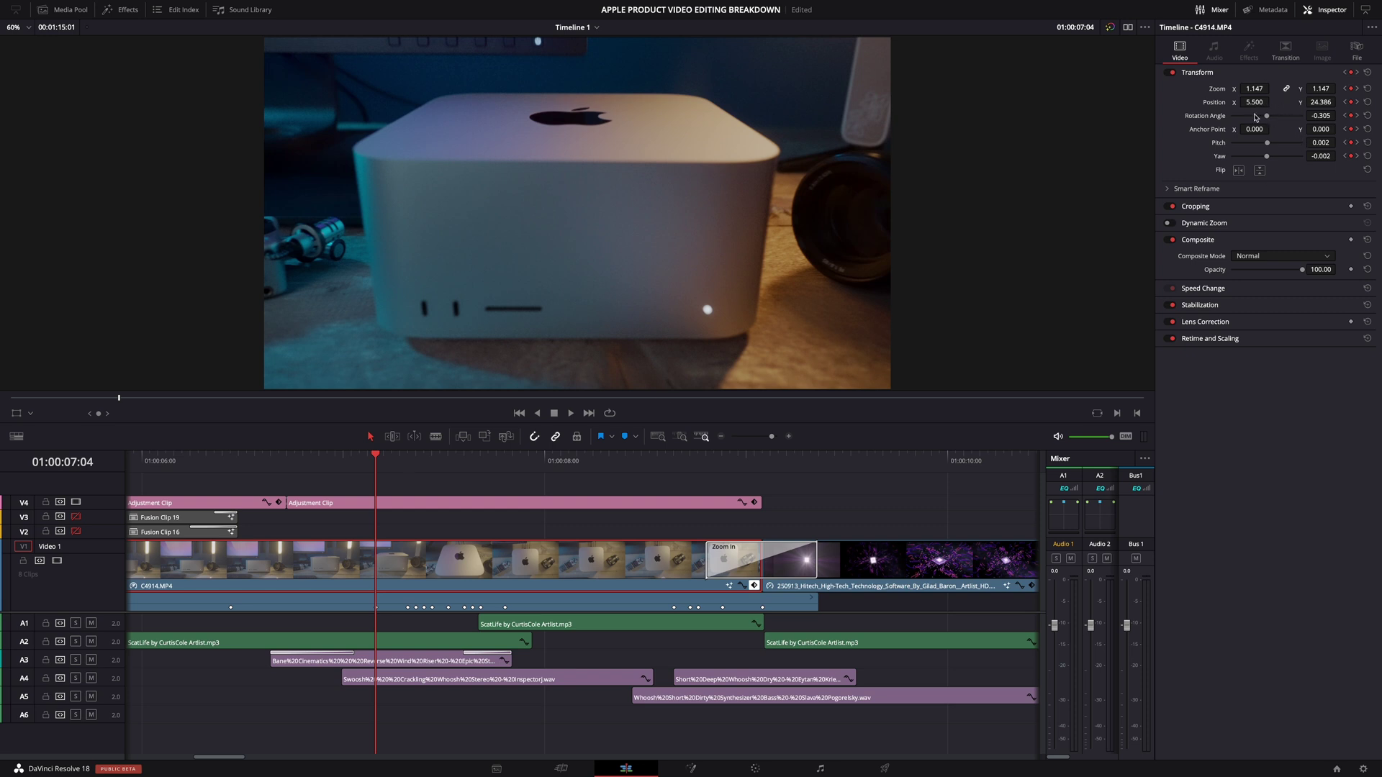
left_click_drag(403, 464, 475, 469)
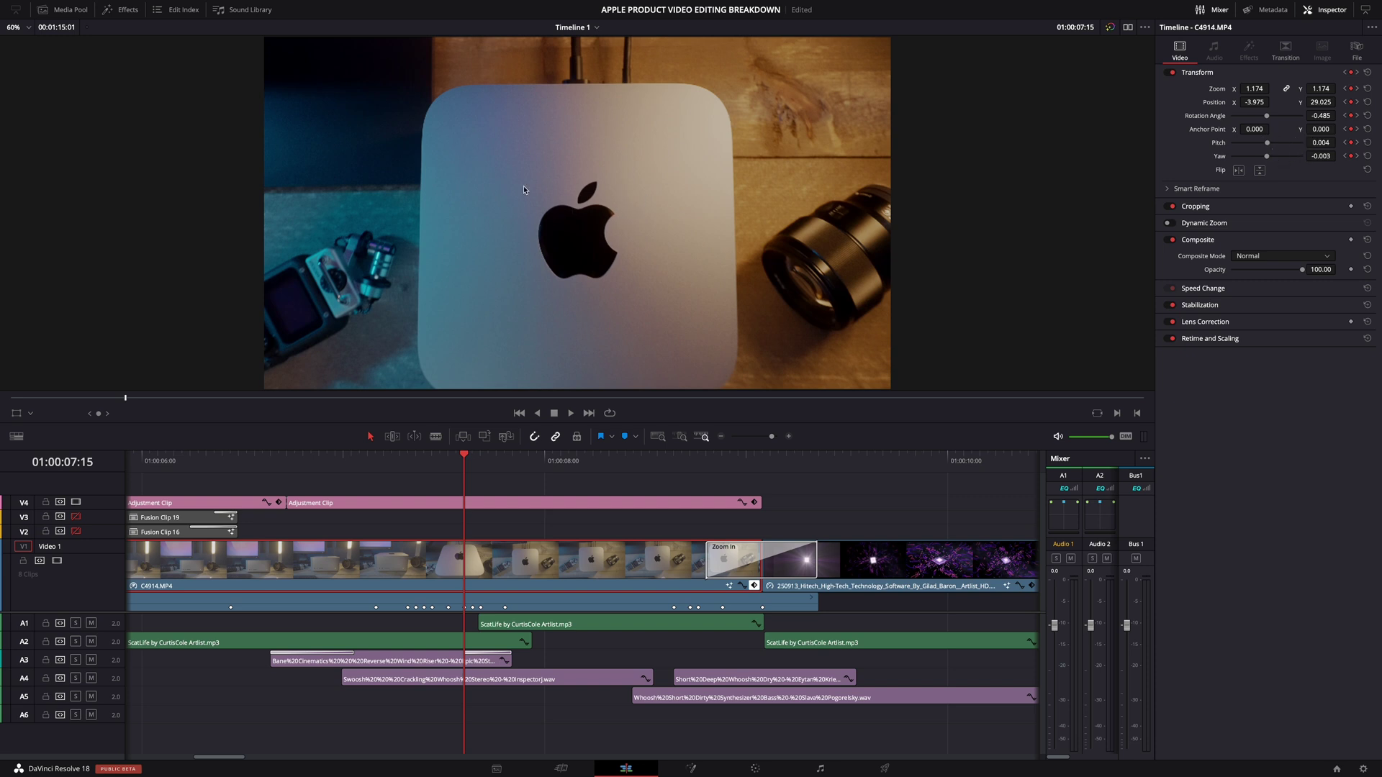
left_click(502, 471)
left_click_drag(507, 469, 567, 468)
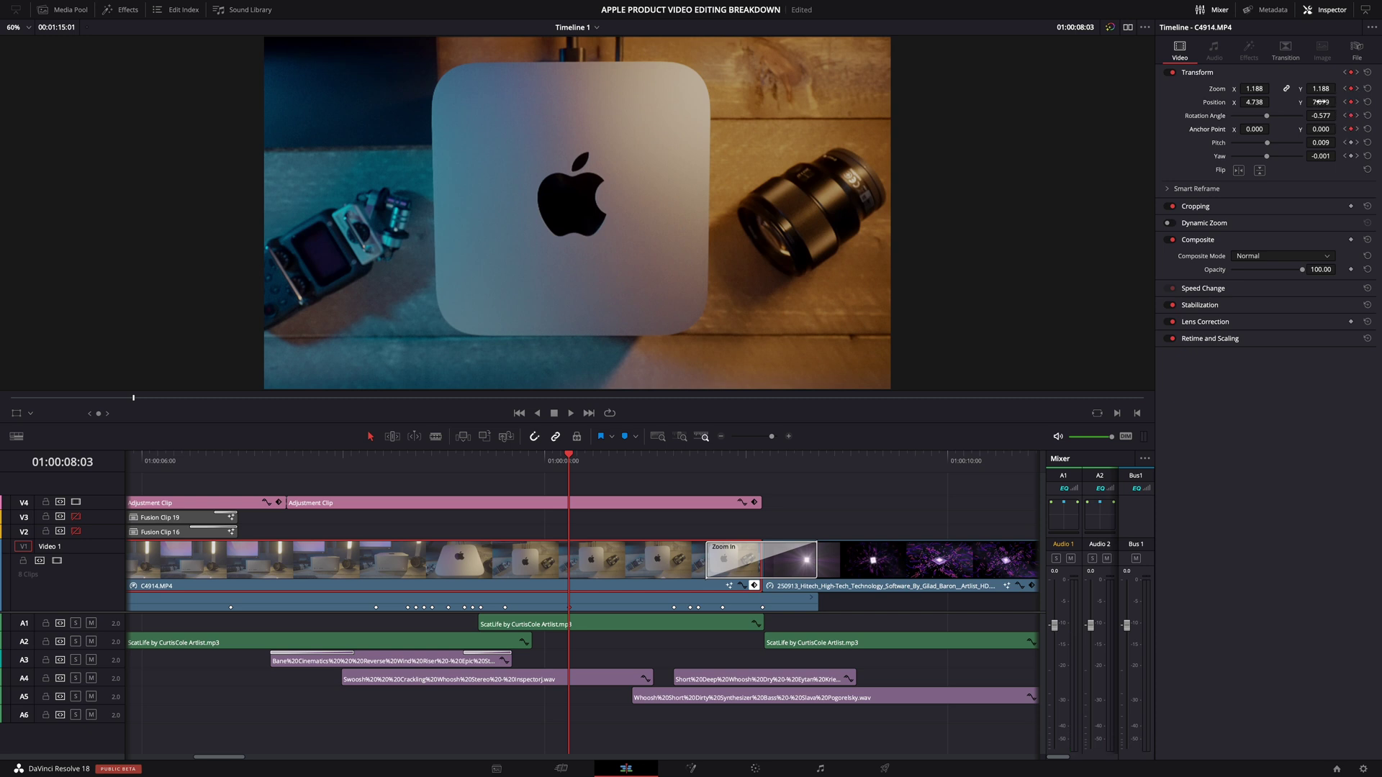
Add a Rotation Angle keyframe and undo the position nudge, keeping Position Y at -14.511
left_click_drag(1321, 101, 1288, 91)
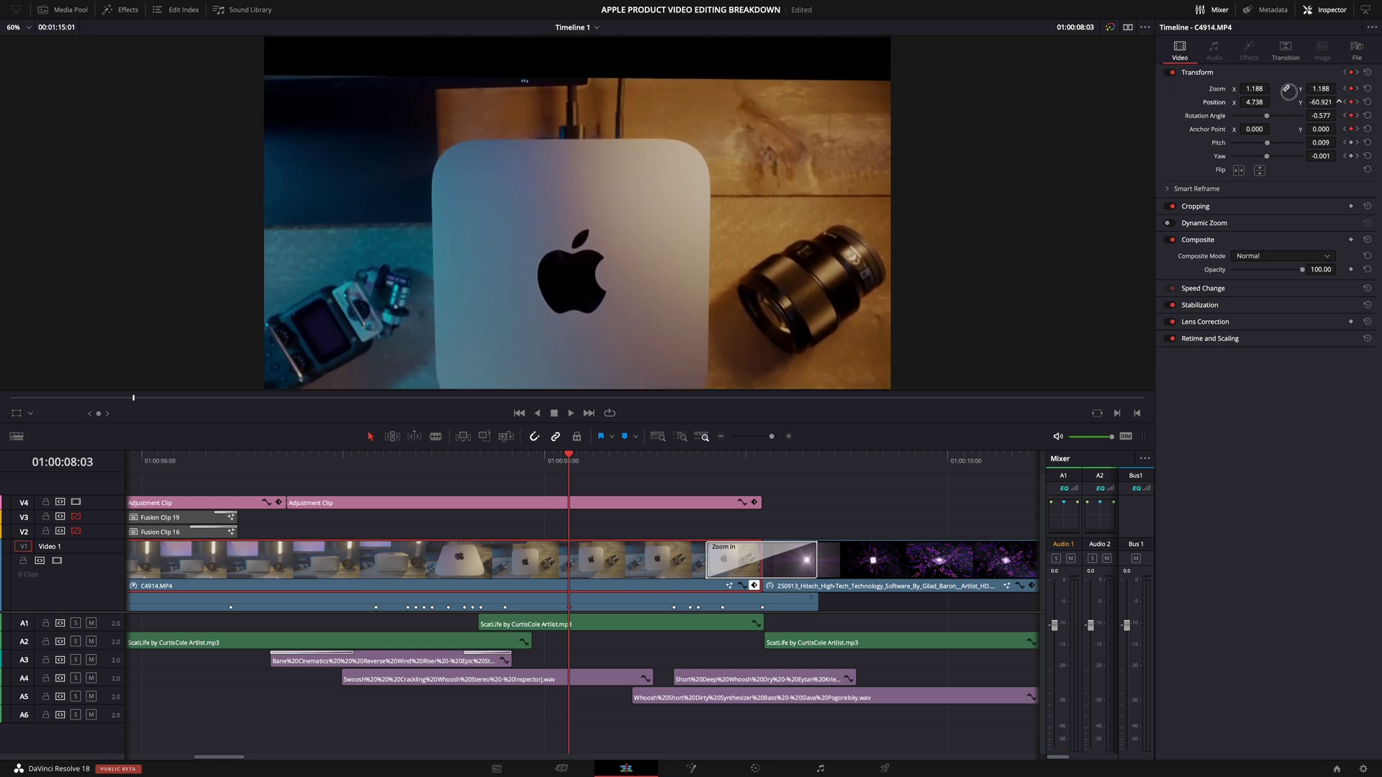
key("space")
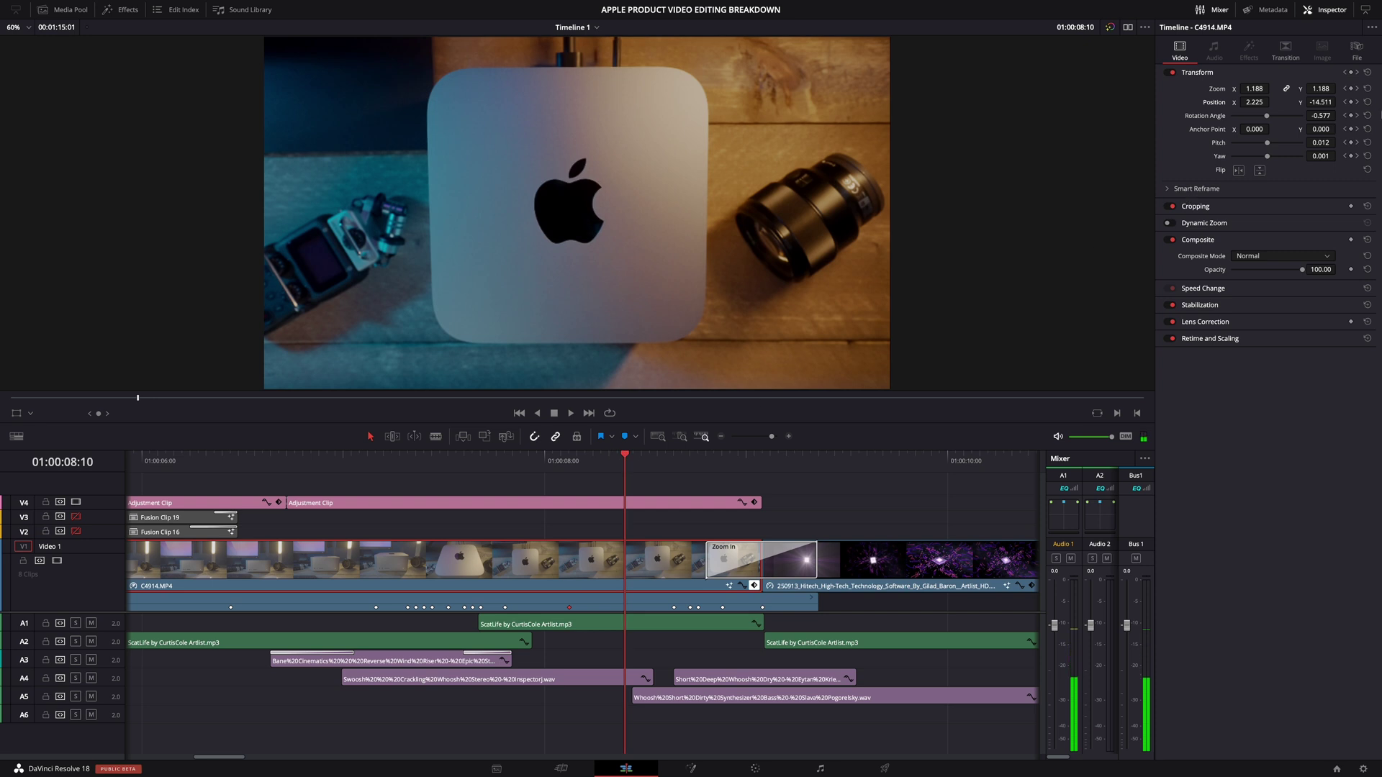
left_click(1351, 115)
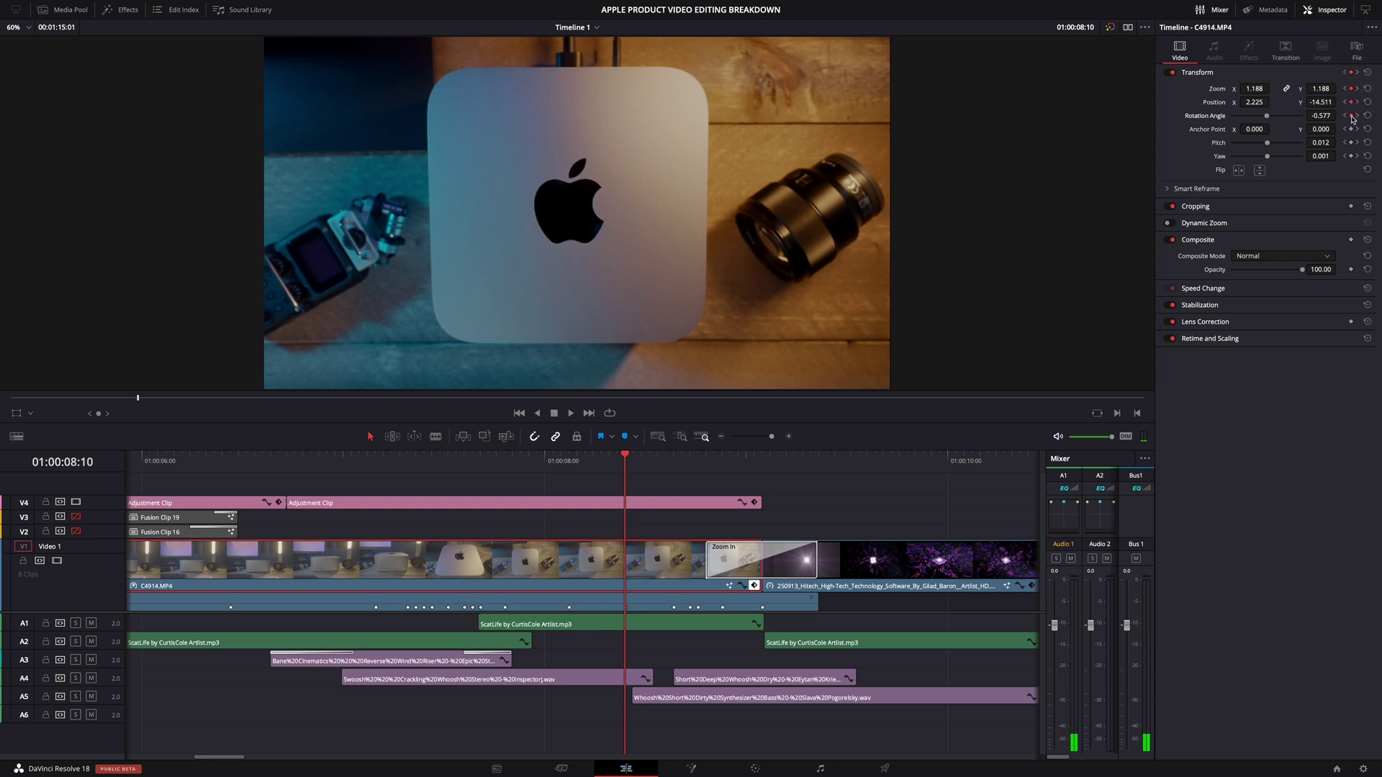
left_click_drag(1318, 101, 1254, 112)
key("ctrl+z")
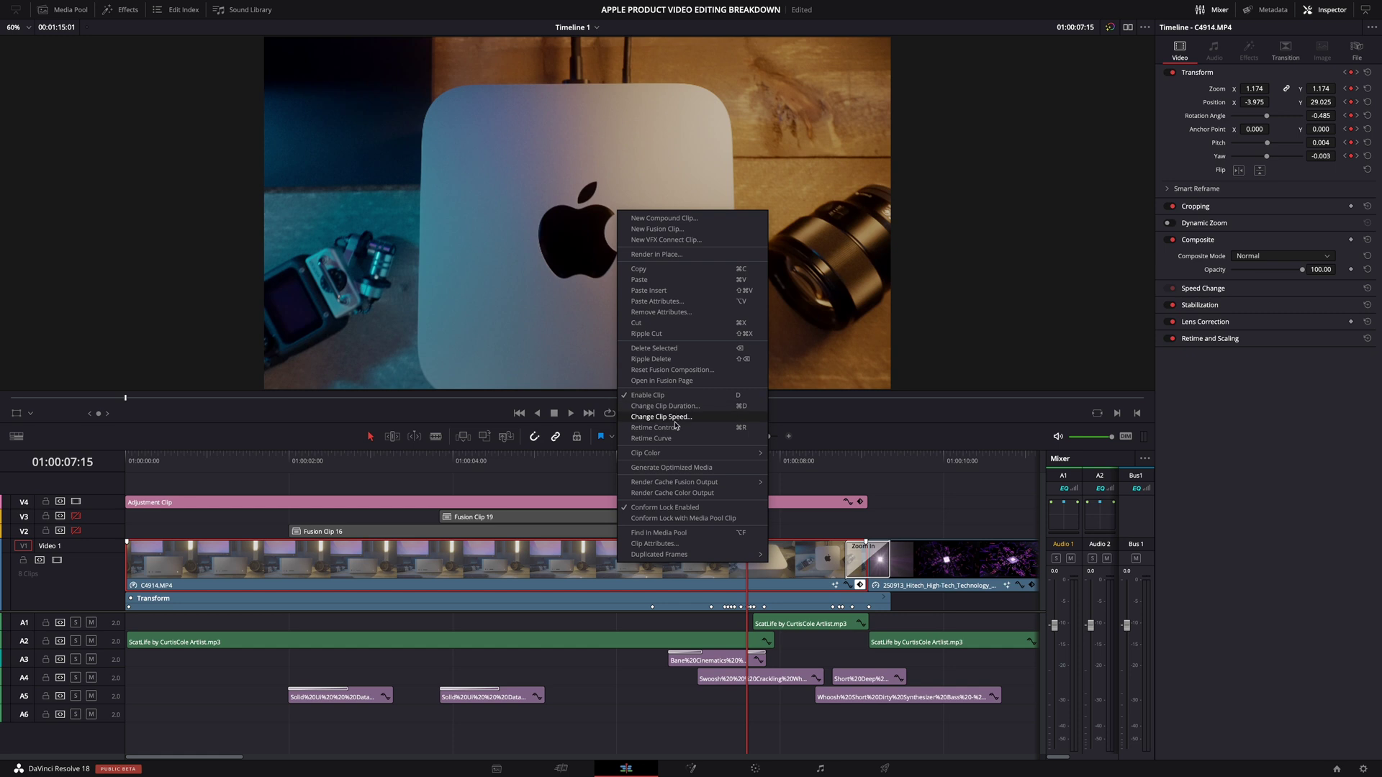
Show C4914.MP4's retime speeds (194%, 257%, 500%, 100%), scrub the ramp, and open its Zoom X curve
left_click(675, 428)
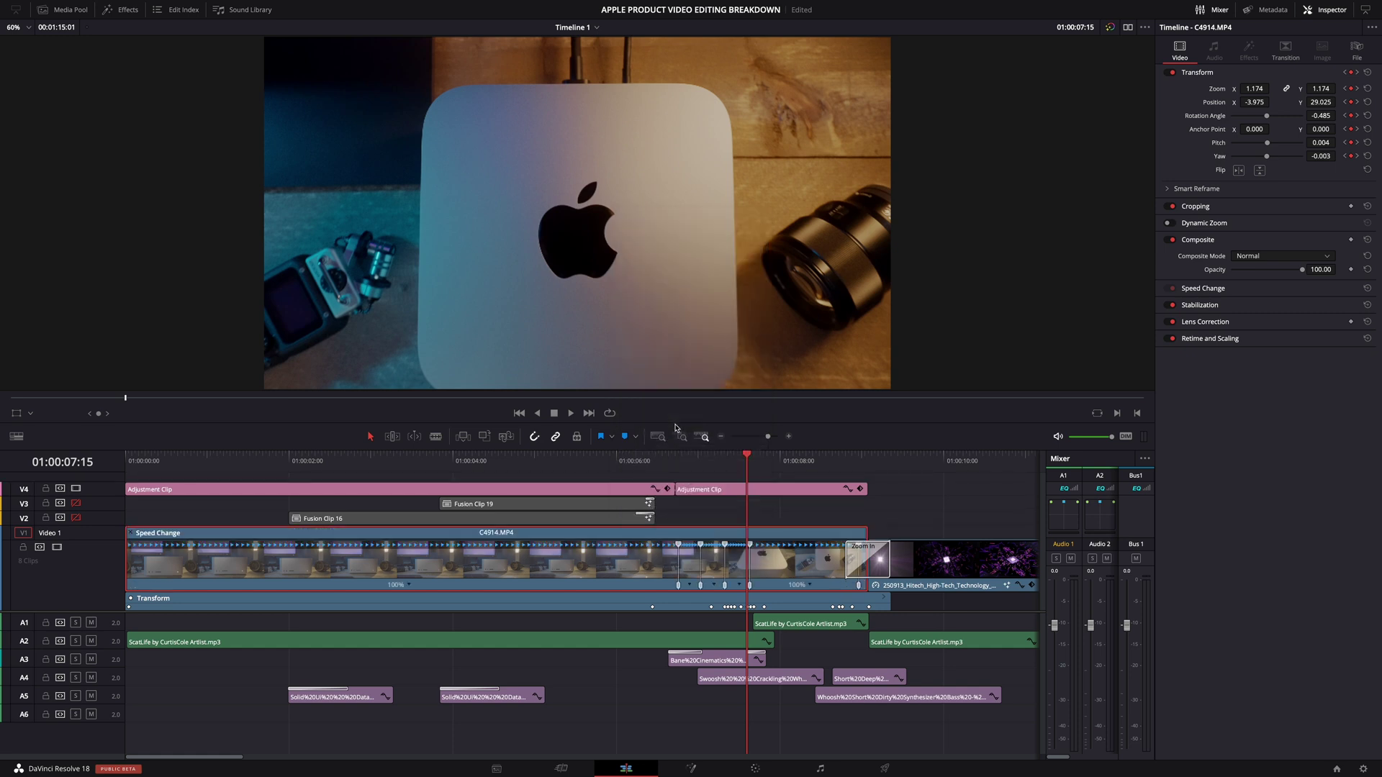
left_click_drag(412, 475, 370, 472)
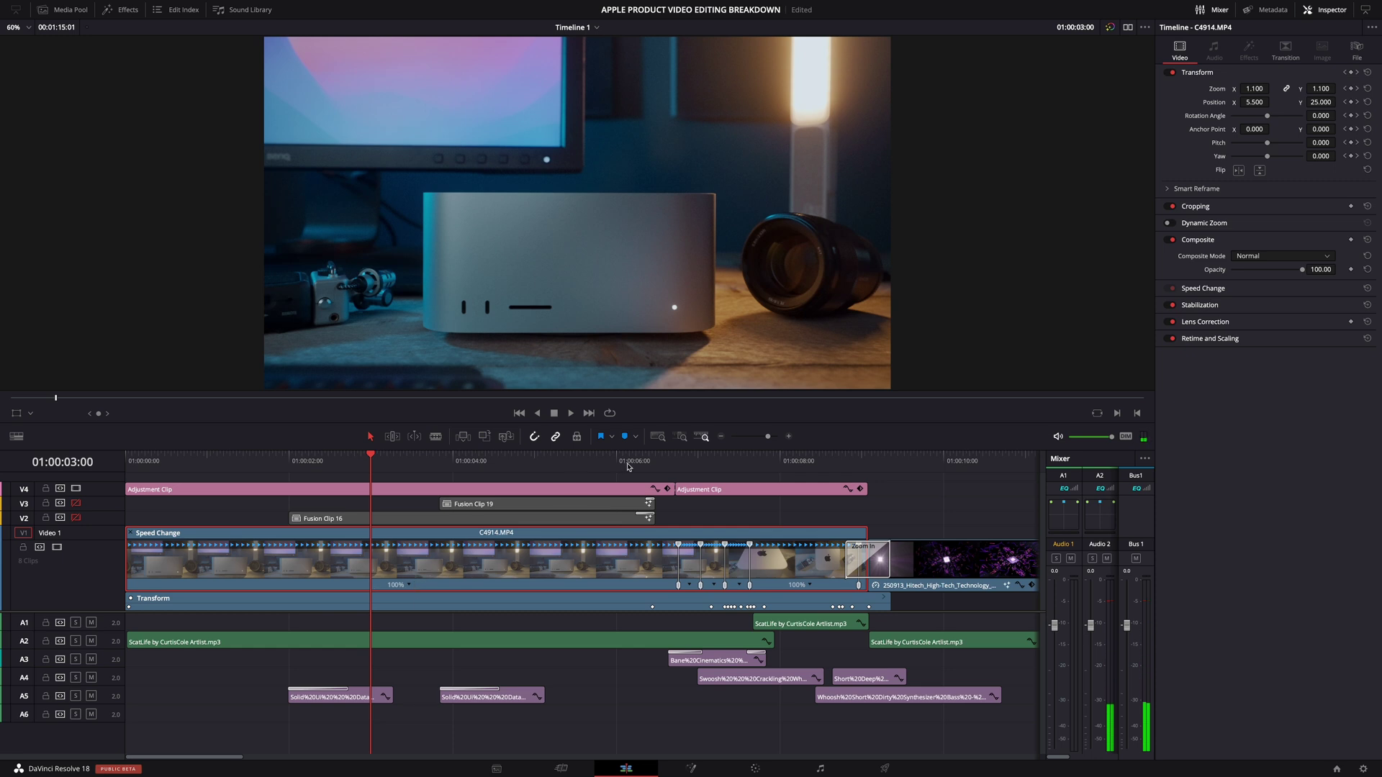
left_click_drag(628, 466, 675, 468)
left_click(790, 436)
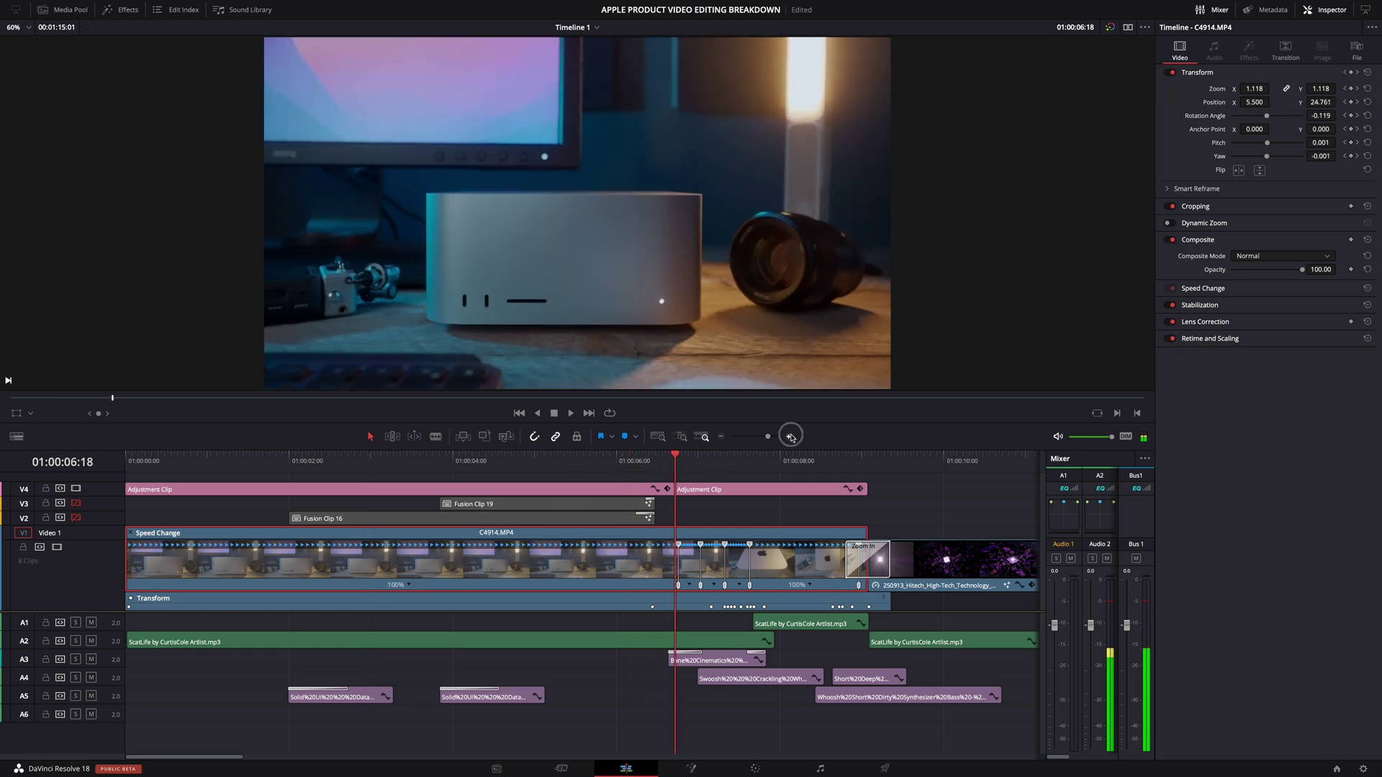
scroll(463, 450, "up", 5)
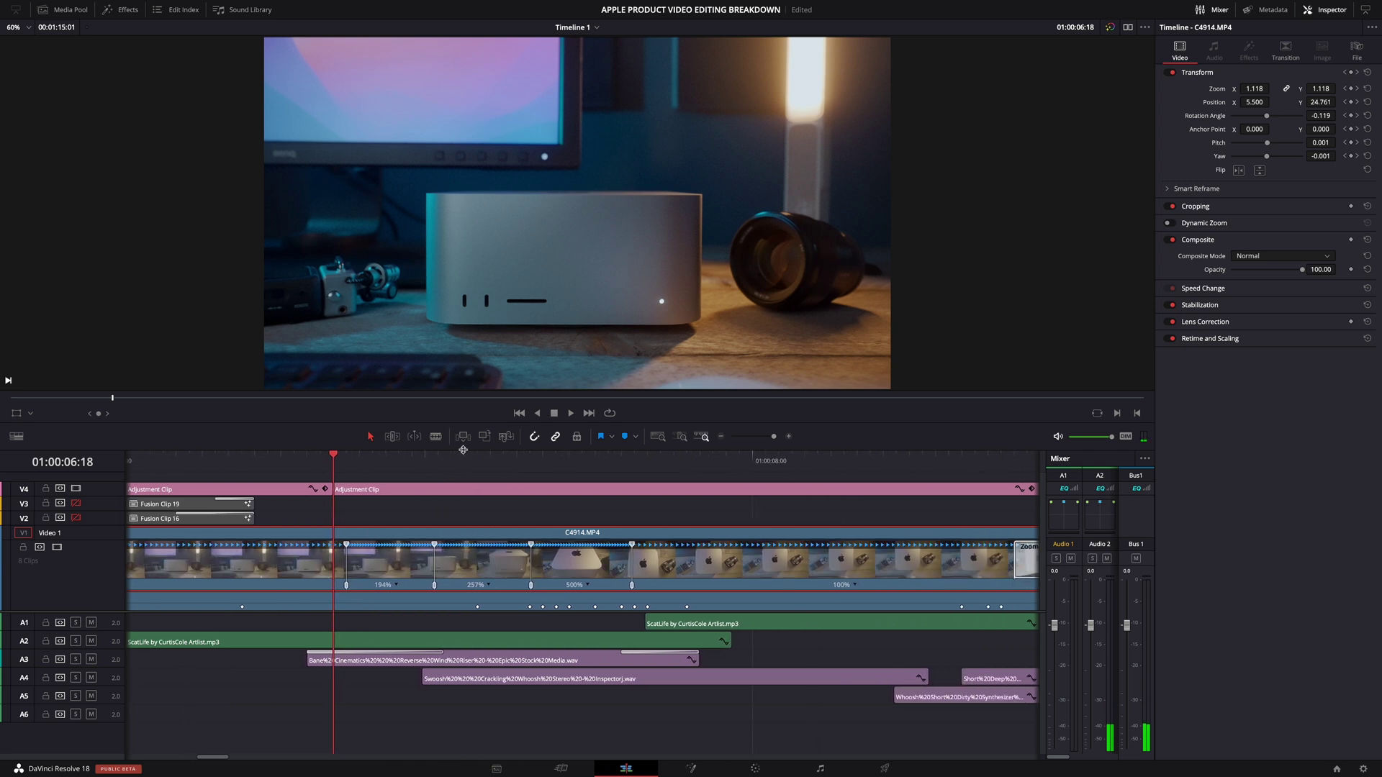
left_click_drag(330, 461, 632, 464)
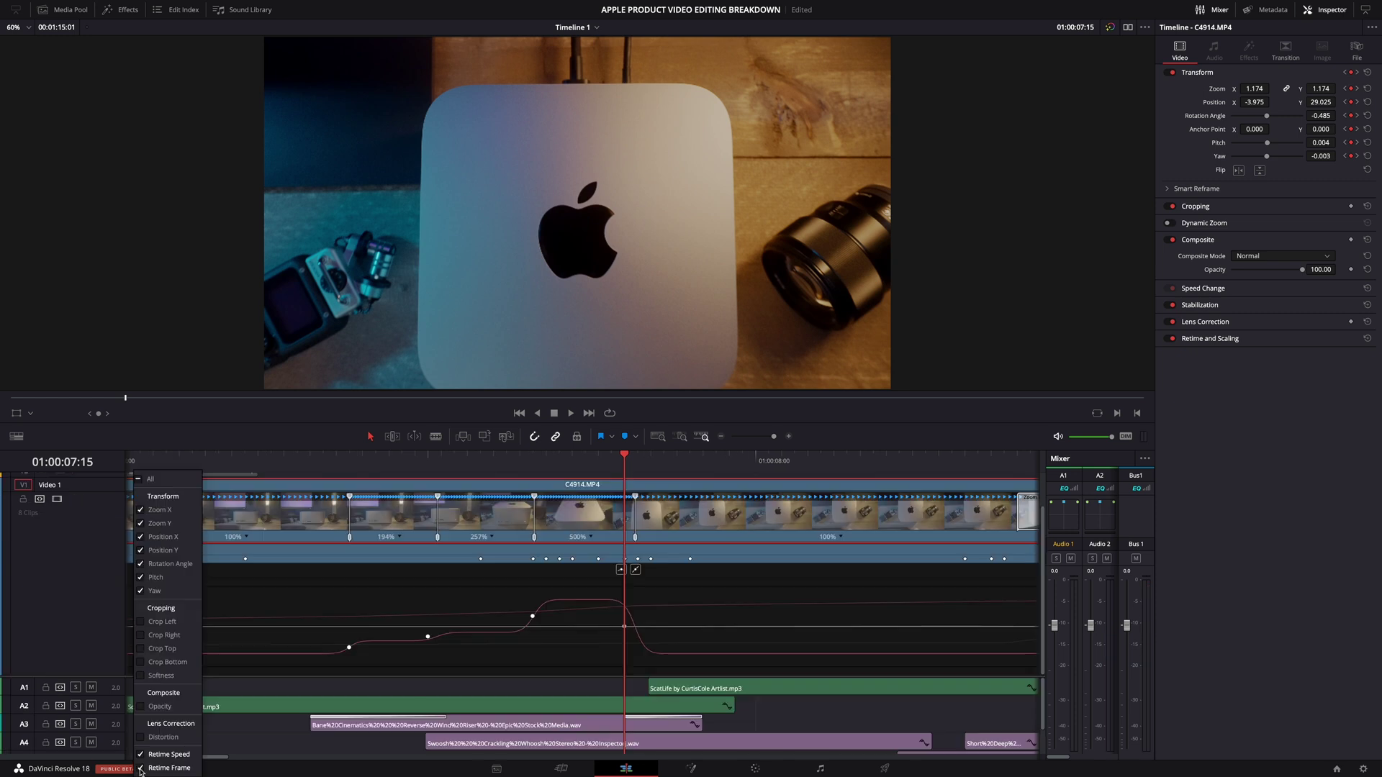
left_click(141, 768)
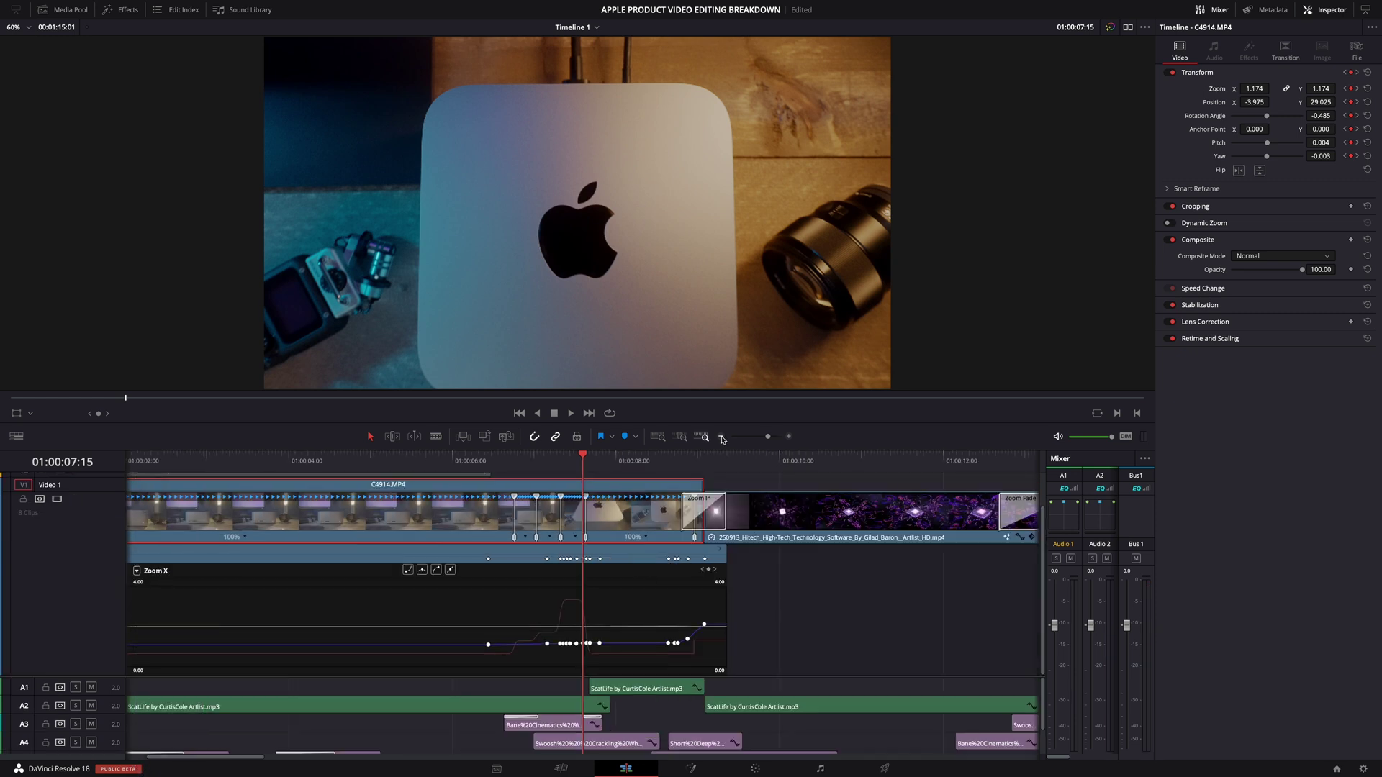
Scrub through the punch-in zoom toward the cut into the high-tech clip
left_click_drag(632, 463, 696, 471)
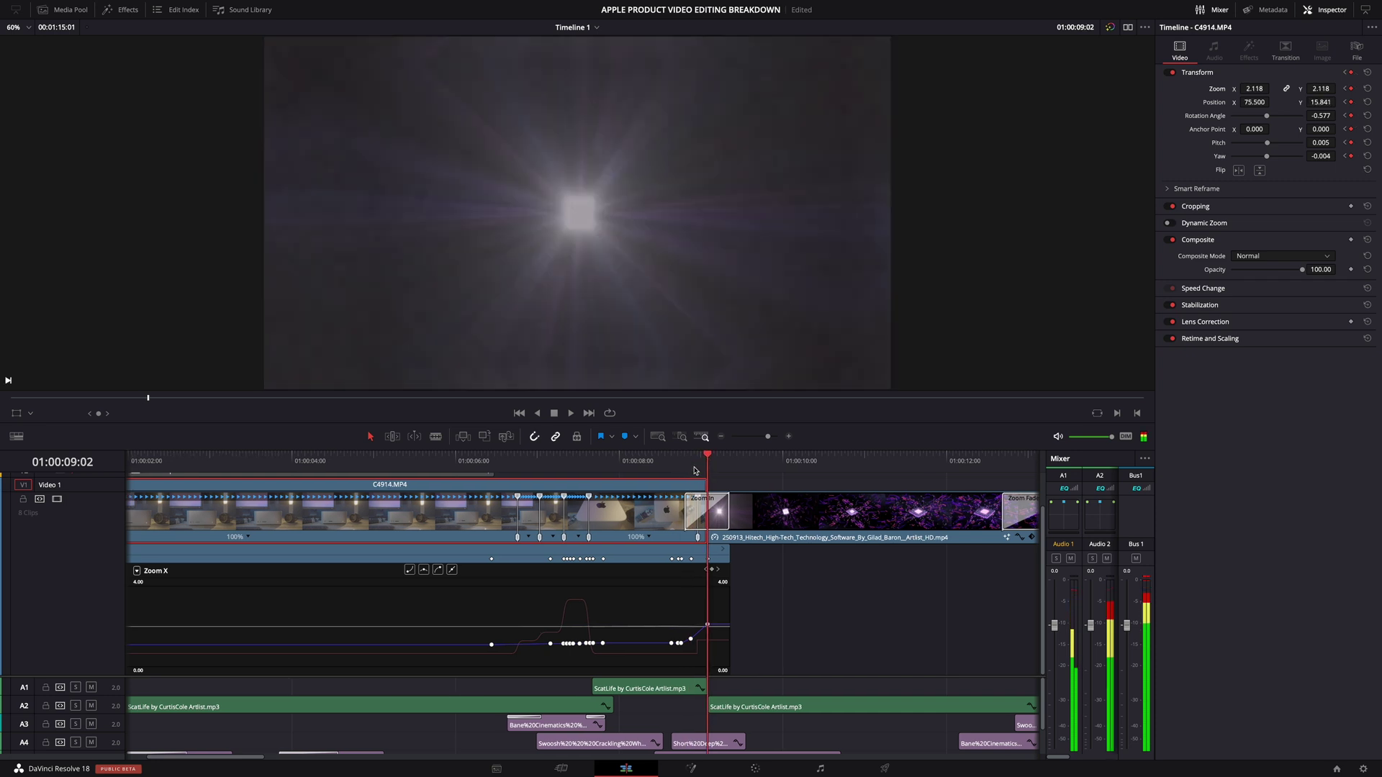
scroll(691, 473, "left", 2)
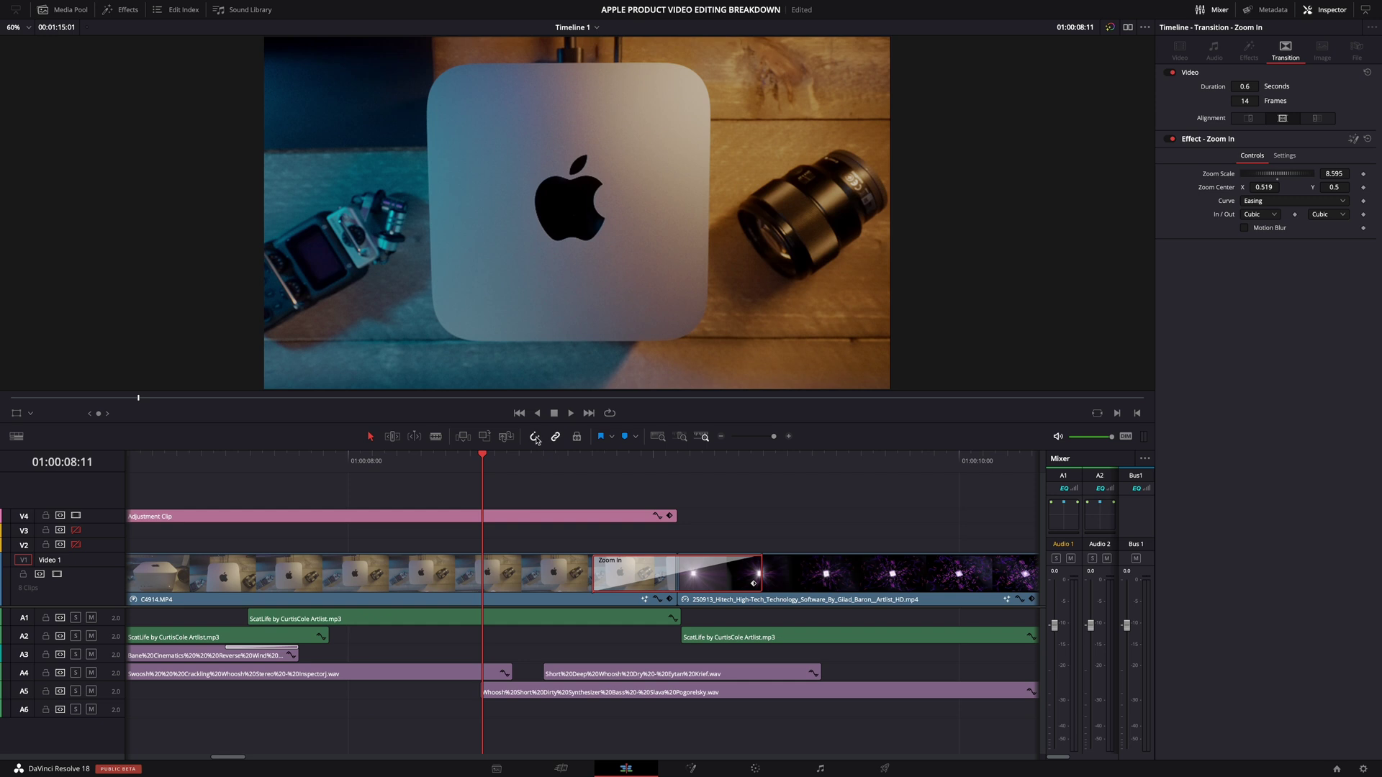
Scrub the Zoom In transition, then open Effects > Toolbox > Video Transitions
left_click_drag(514, 462, 596, 483)
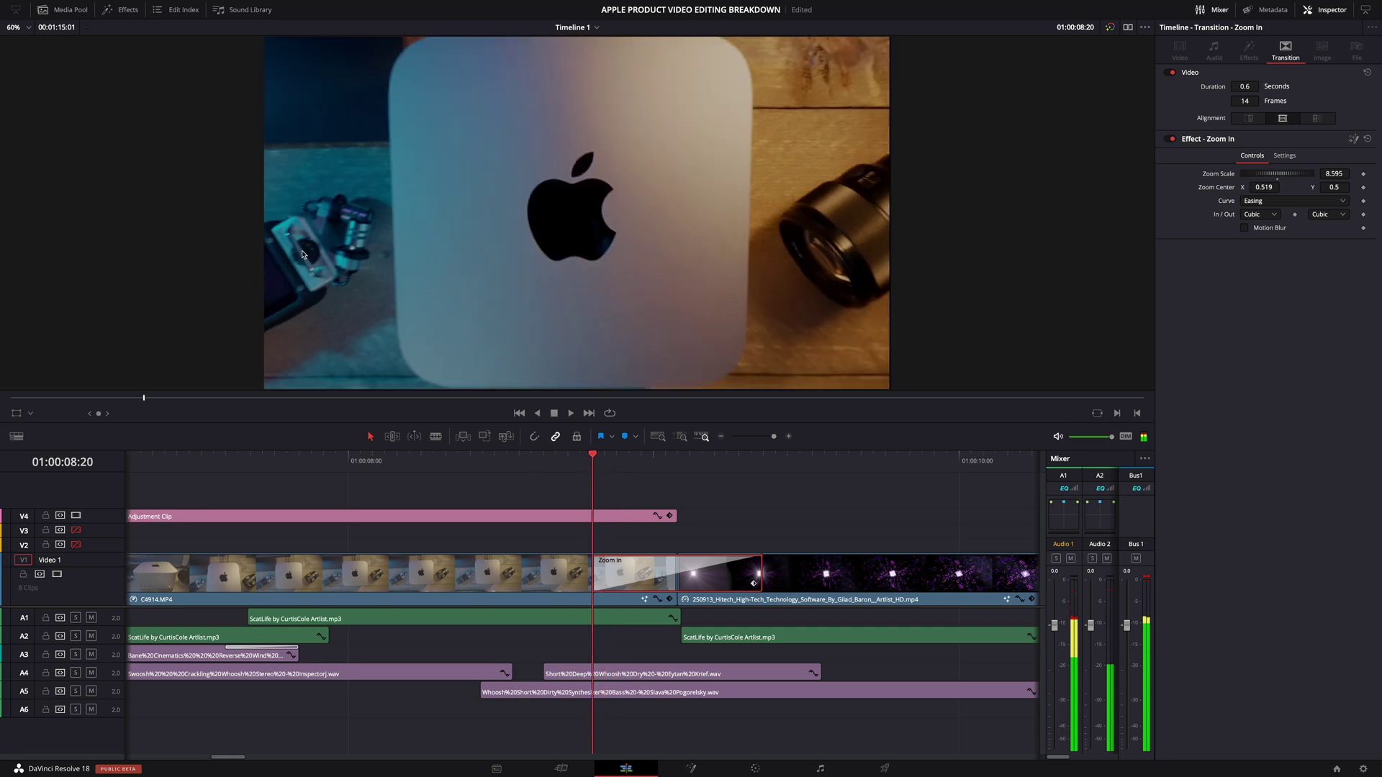
left_click(120, 9)
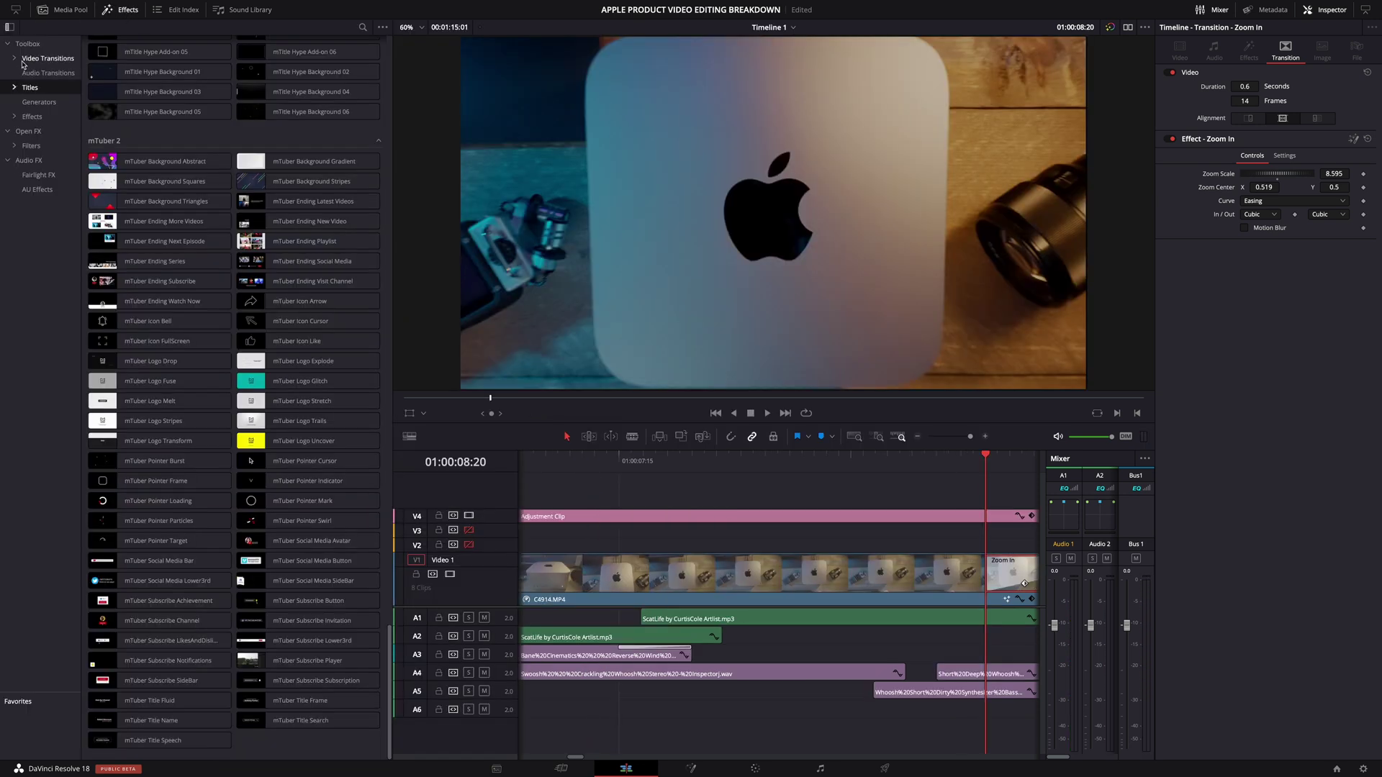
left_click(21, 63)
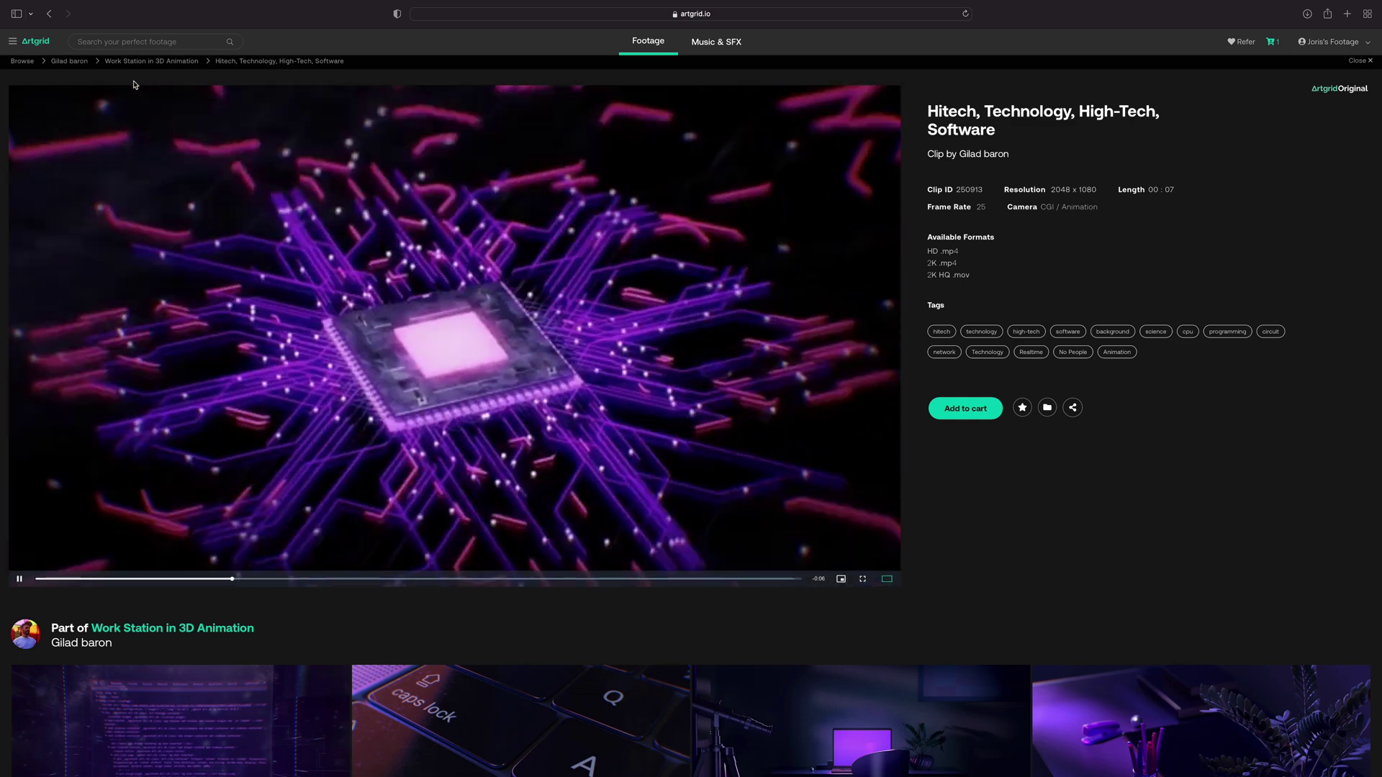
mouse_move(1279, 9)
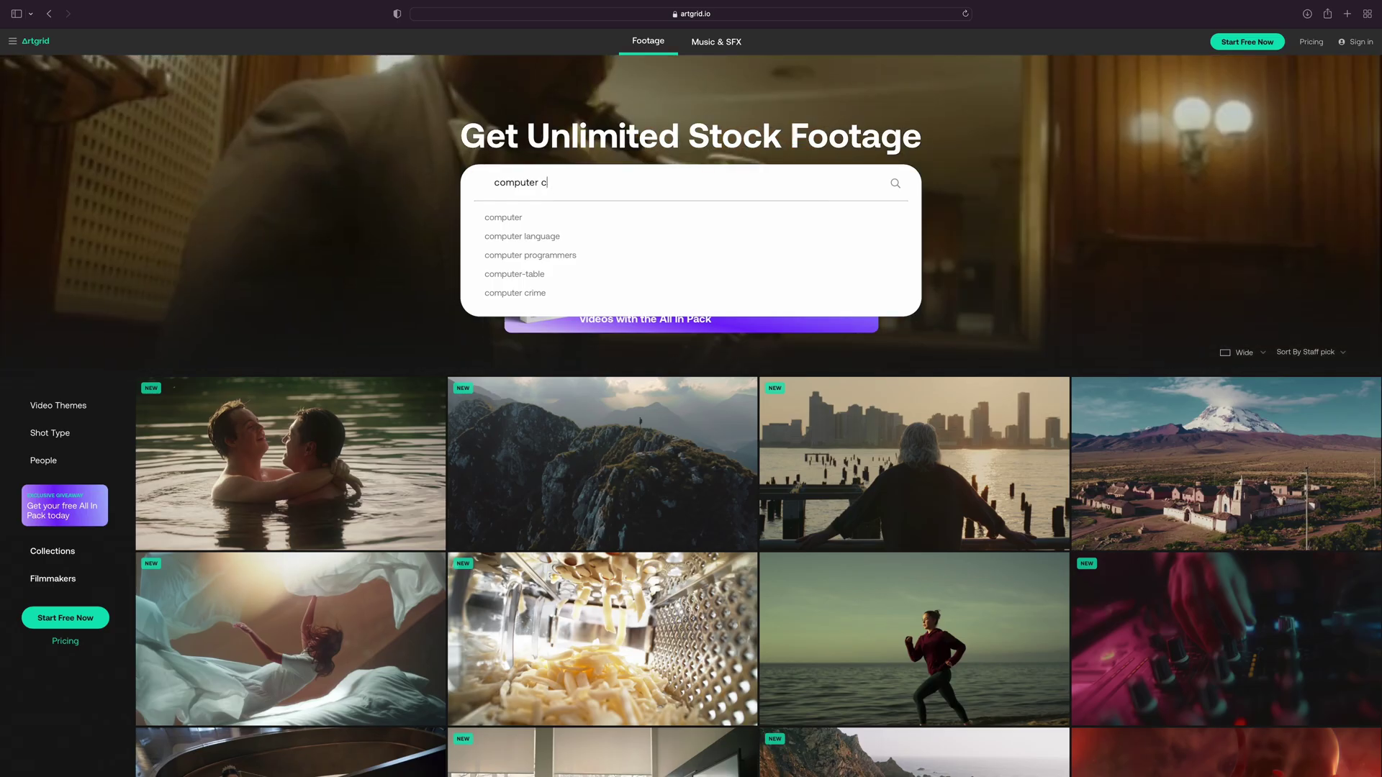
type("hip")
key("Return")
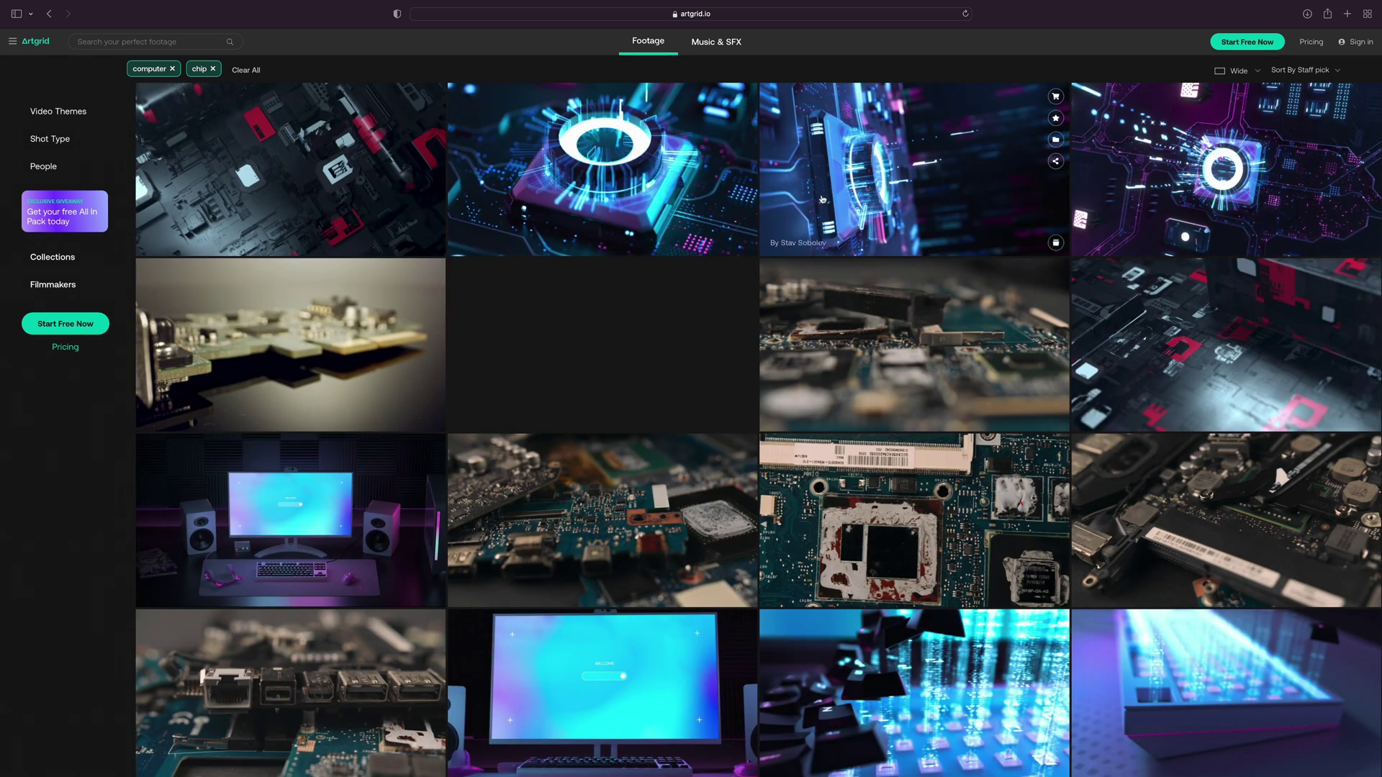
left_click(633, 225)
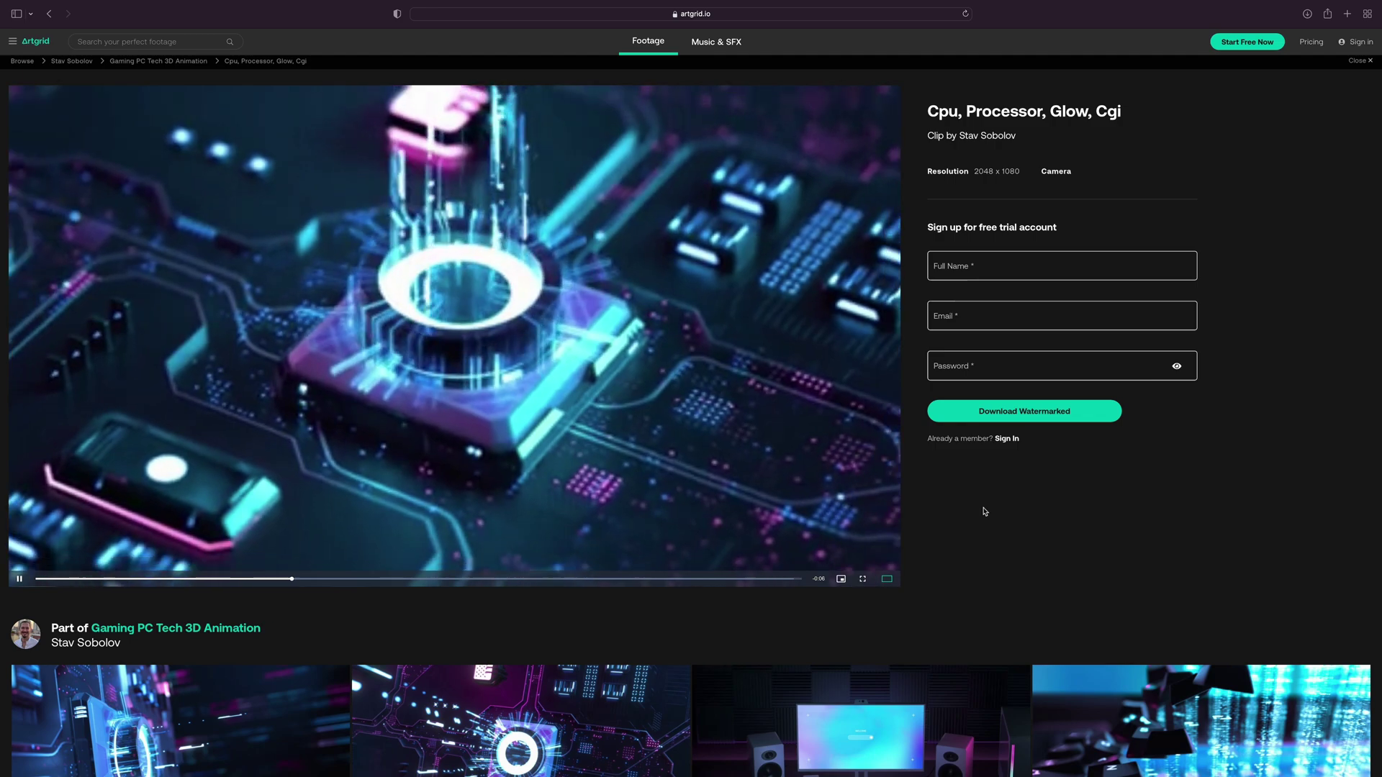
key("super+bracketleft")
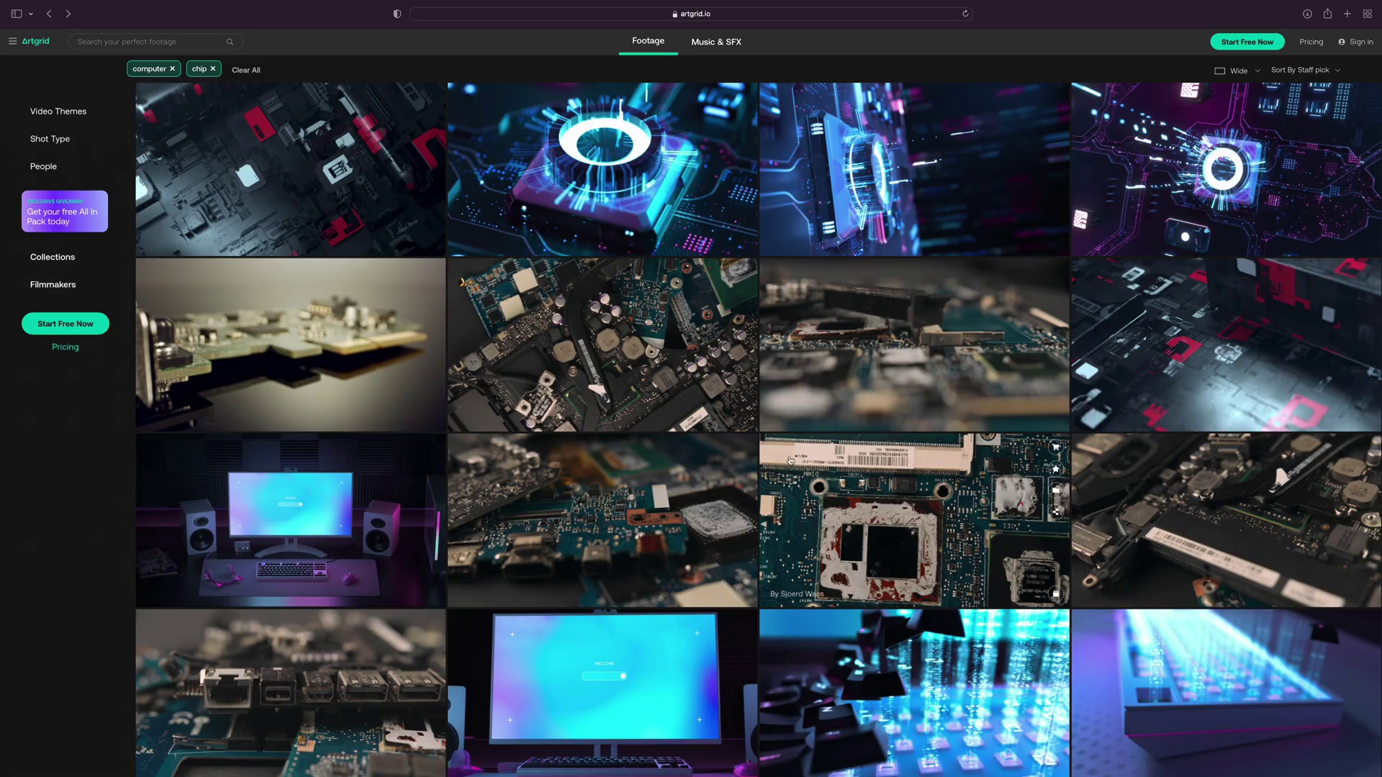
left_click(1107, 373)
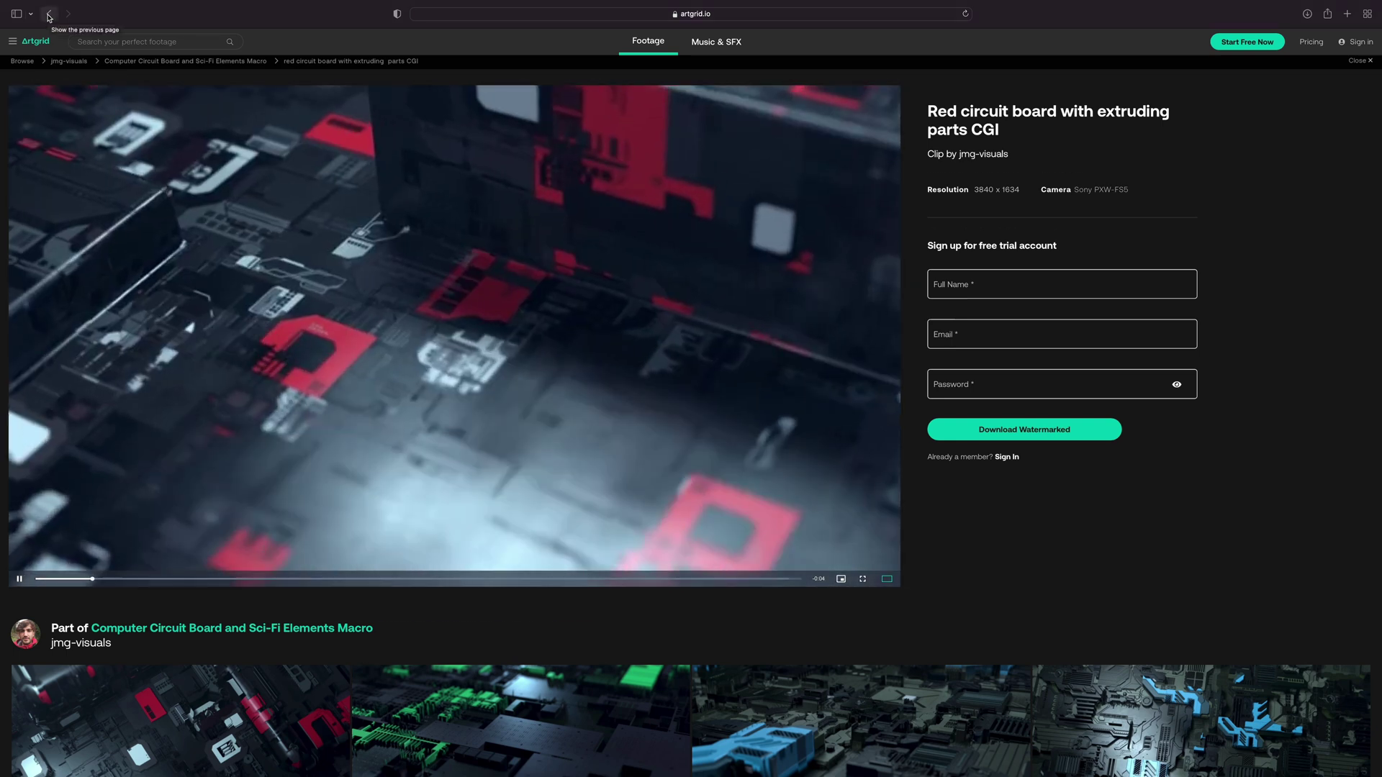
left_click(49, 15)
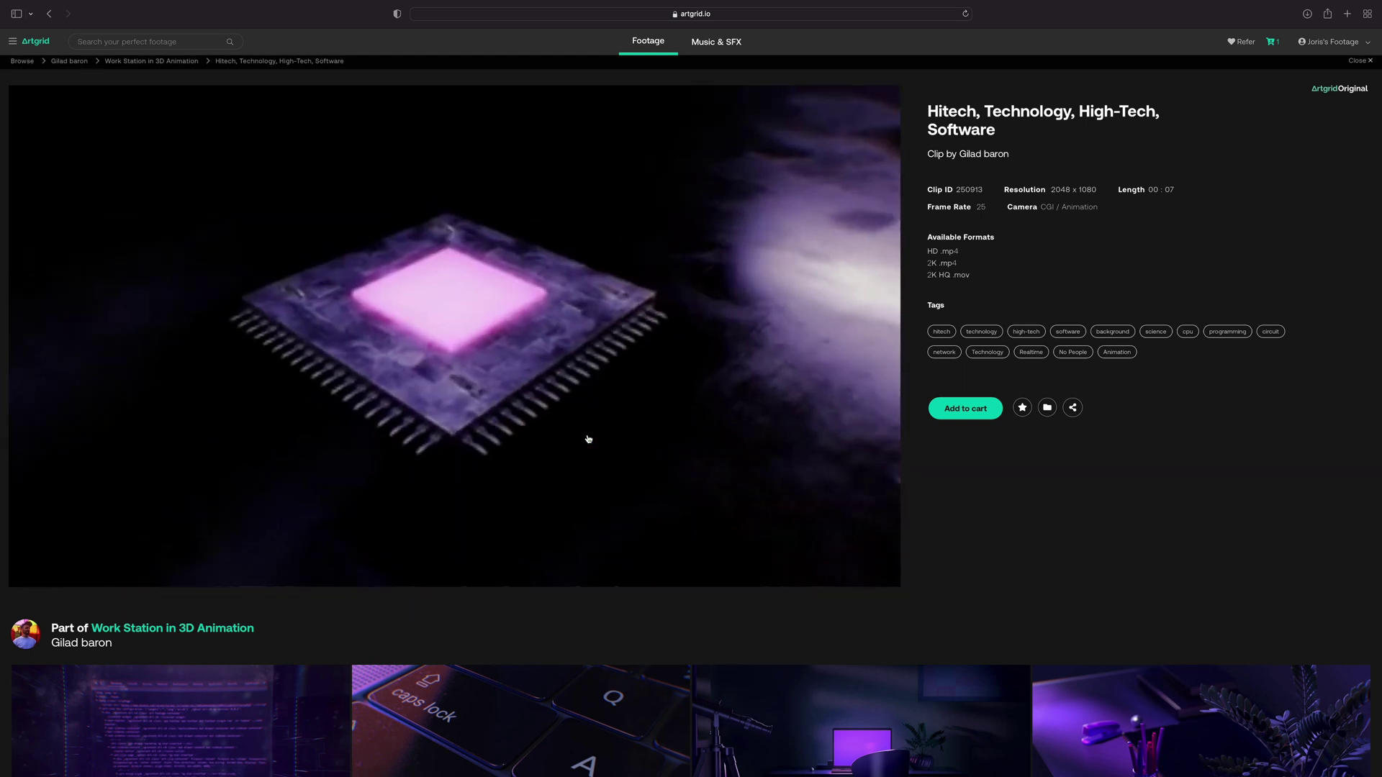
mouse_move(1298, 6)
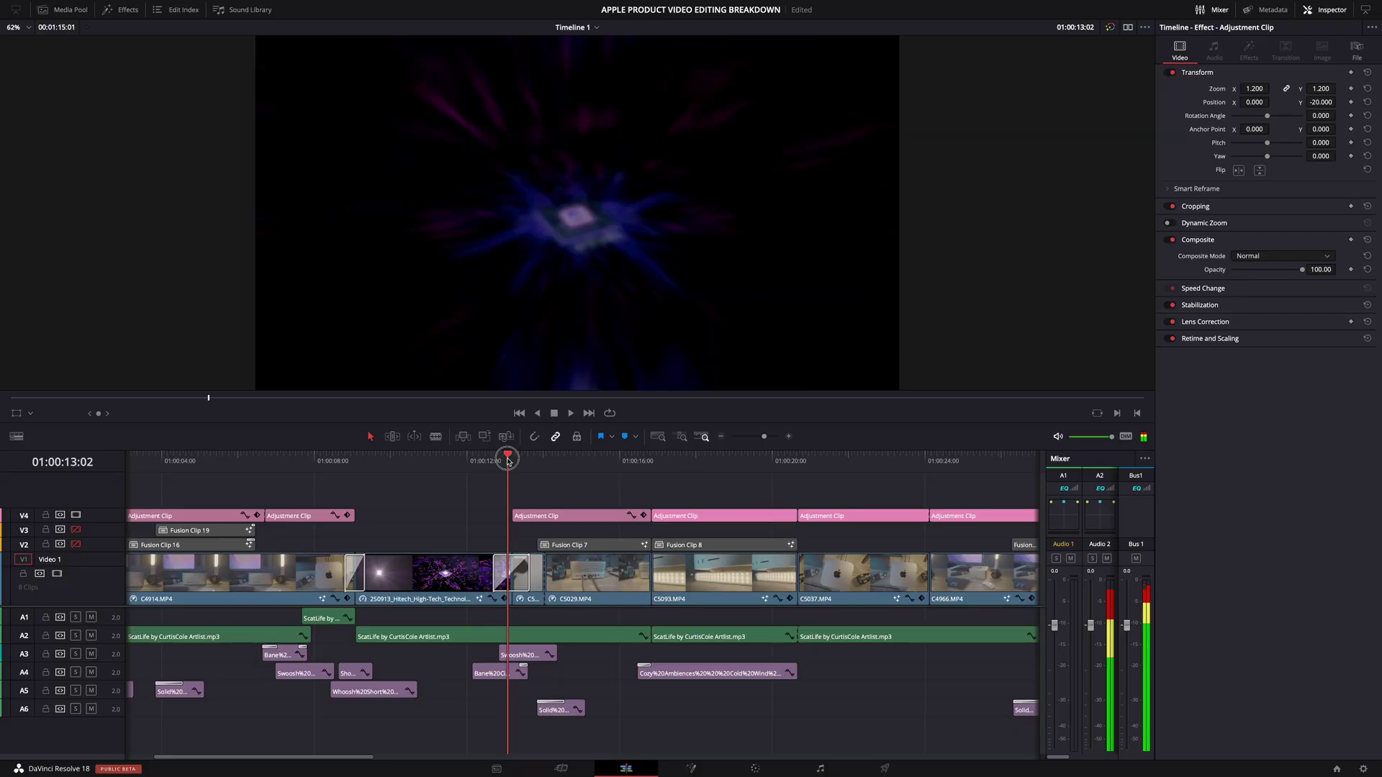
Select the Zoom Fade transition after the Hitech clip and zoom the timeline in
left_click_drag(510, 461, 533, 463)
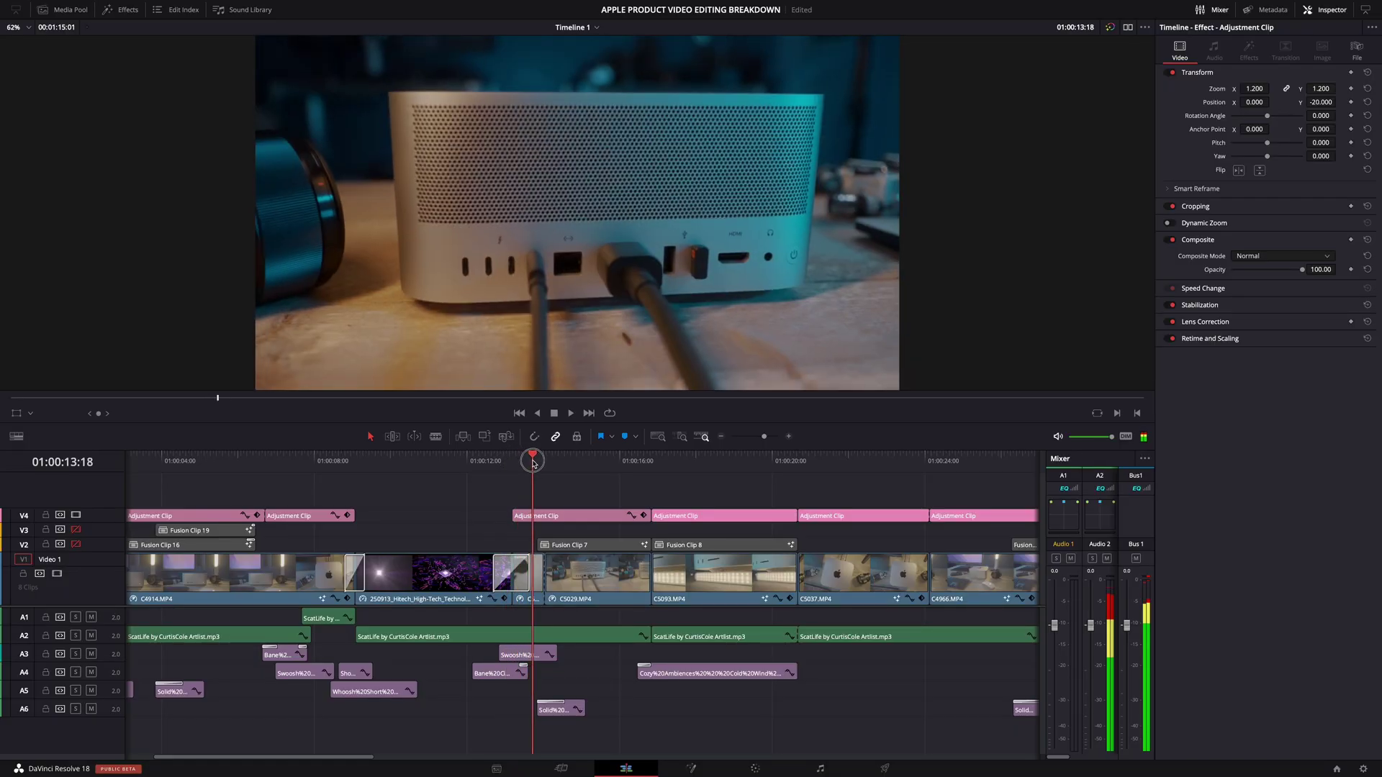
left_click(524, 576)
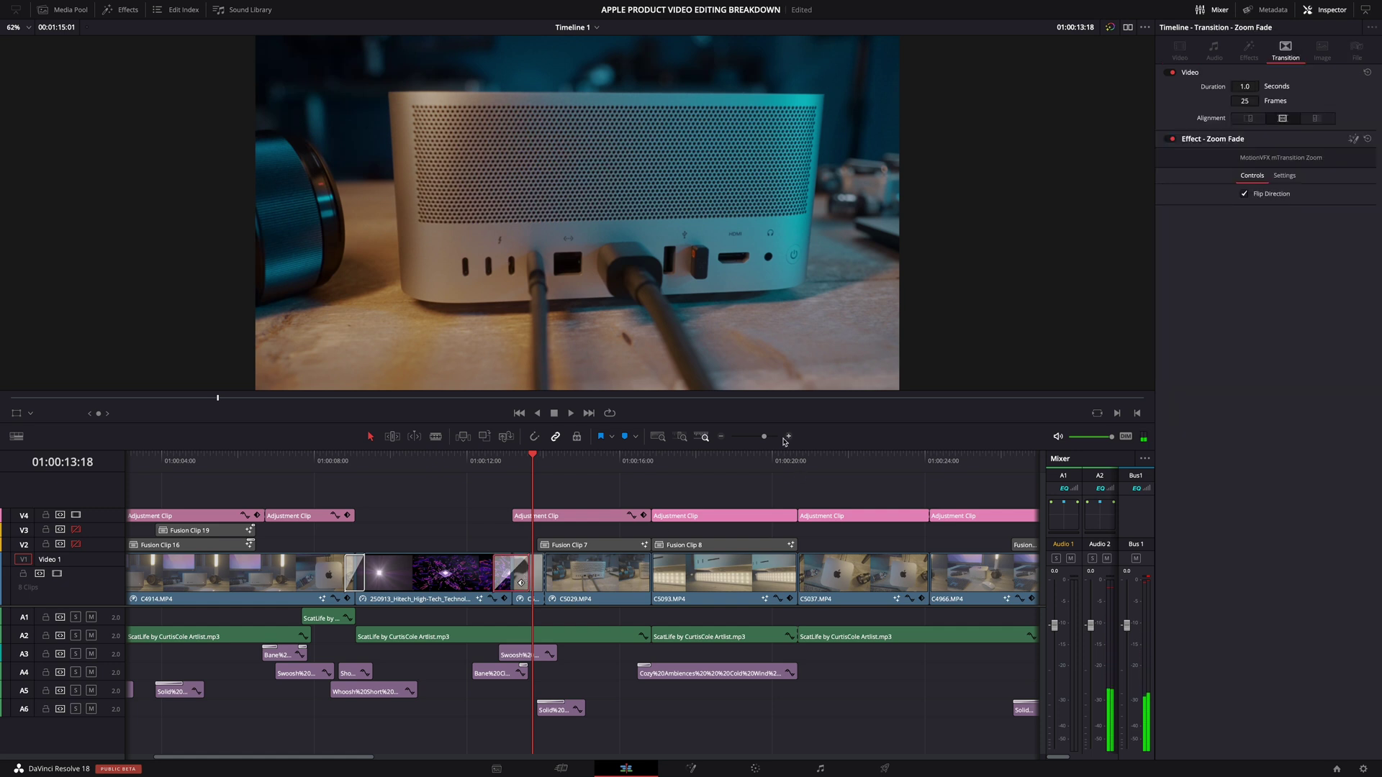
left_click(789, 437)
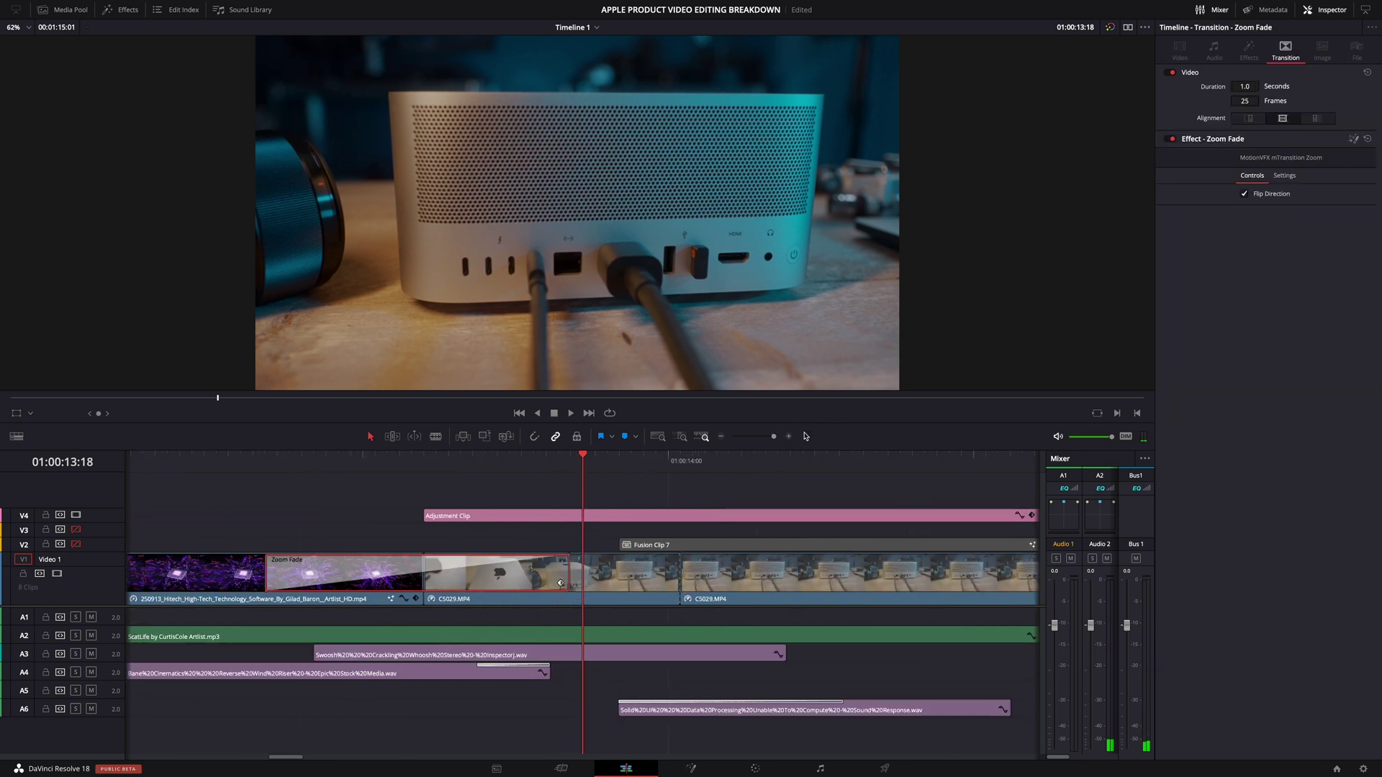
left_click(789, 437)
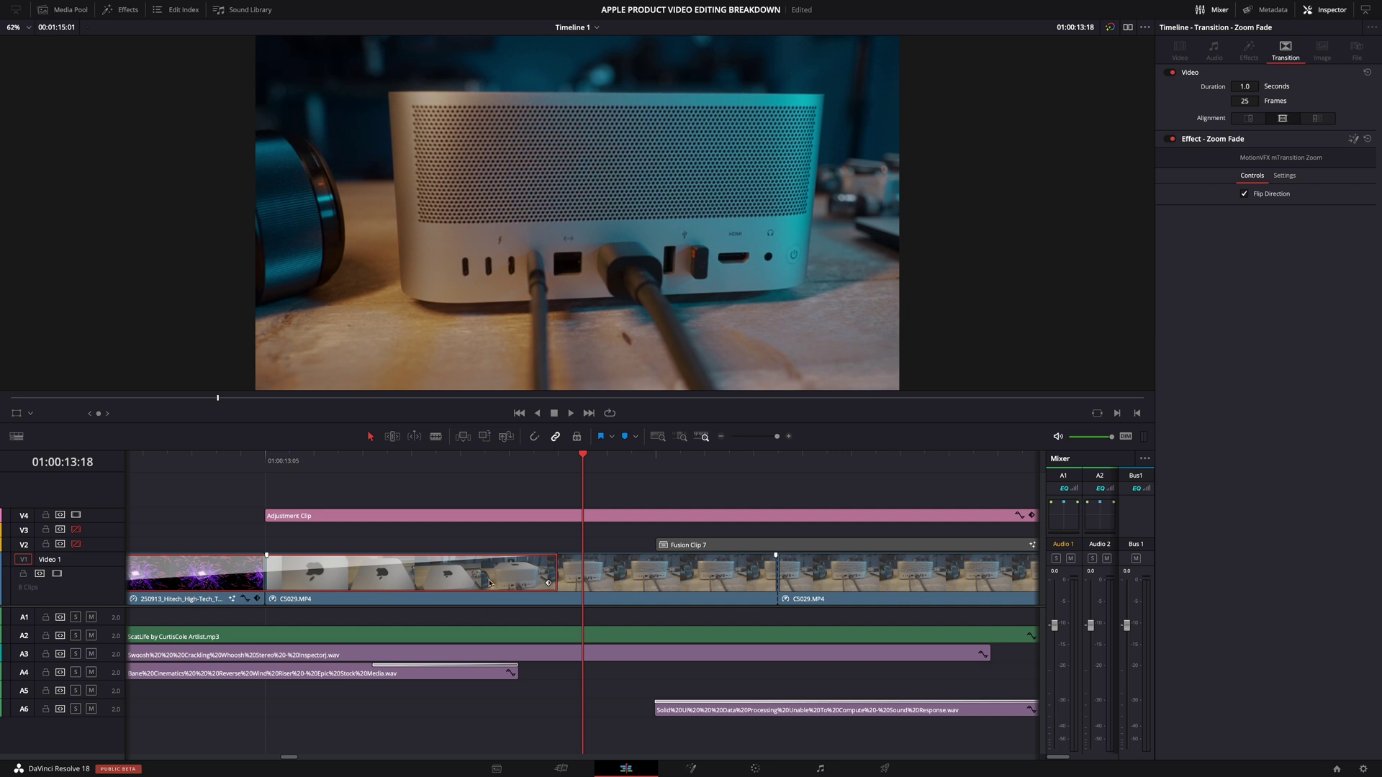
Show C5029's retime speed ramp and scrub through it into the Fusion Clip 8 shot
left_click(667, 582)
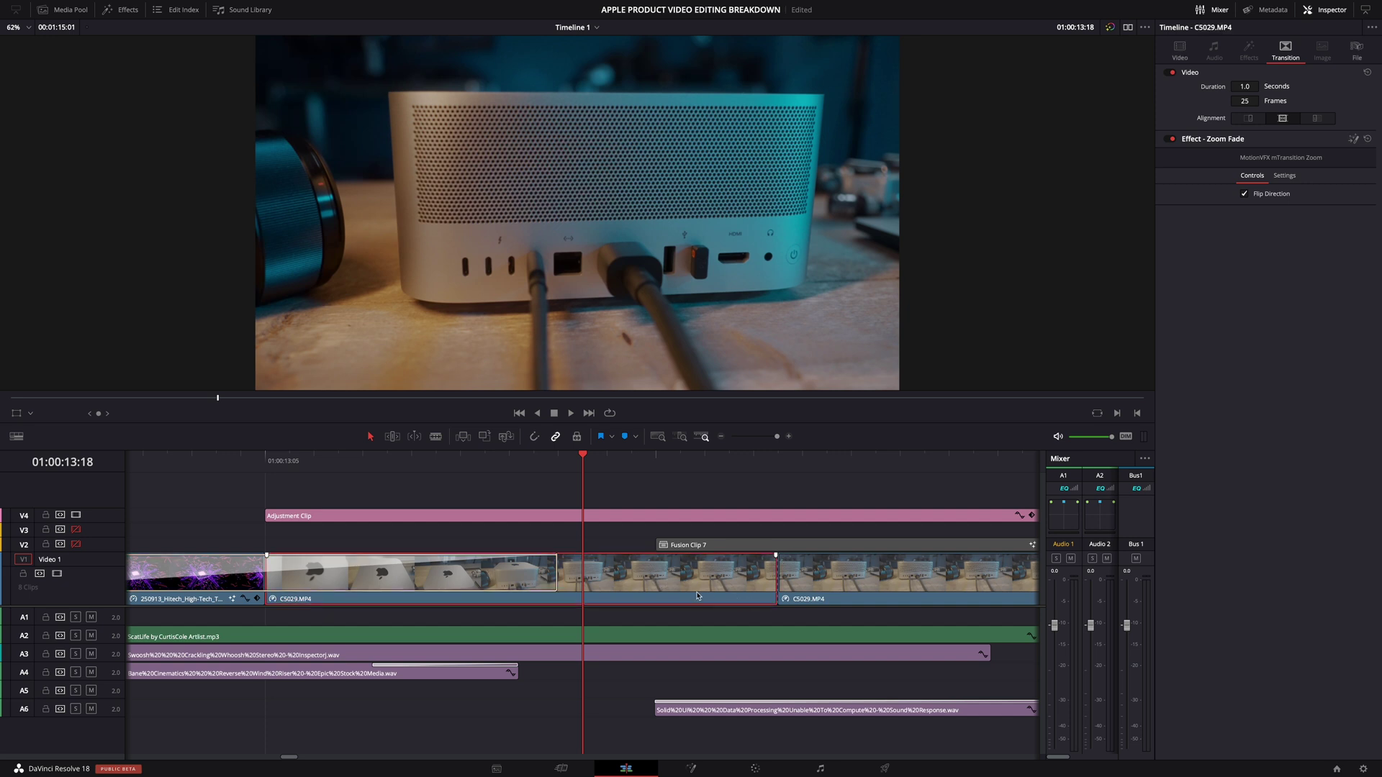
right_click(680, 582)
left_click(724, 458)
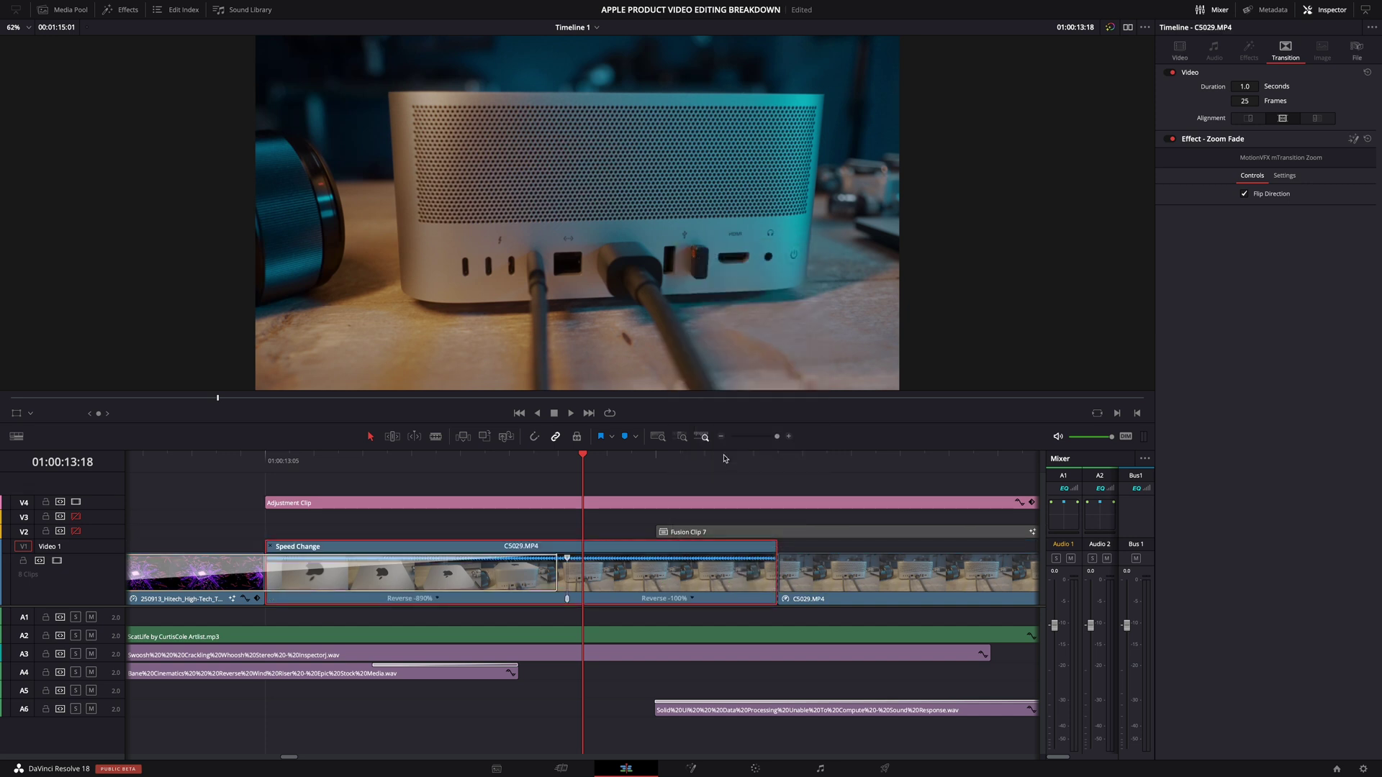
mouse_move(569, 458)
left_mouse_down()
mouse_move(453, 464)
mouse_move(568, 465)
left_mouse_up()
scroll(733, 609, "down", 5)
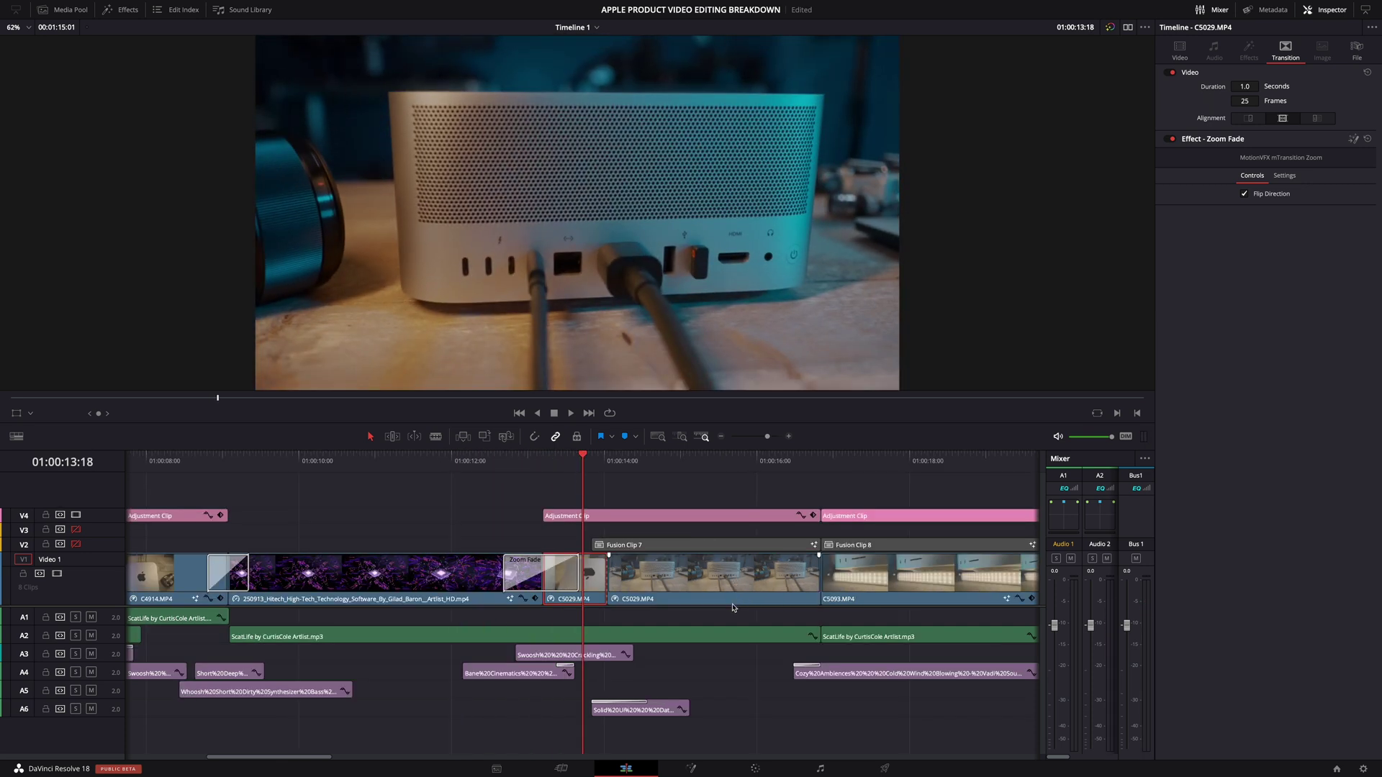
scroll(733, 608, "down", 3)
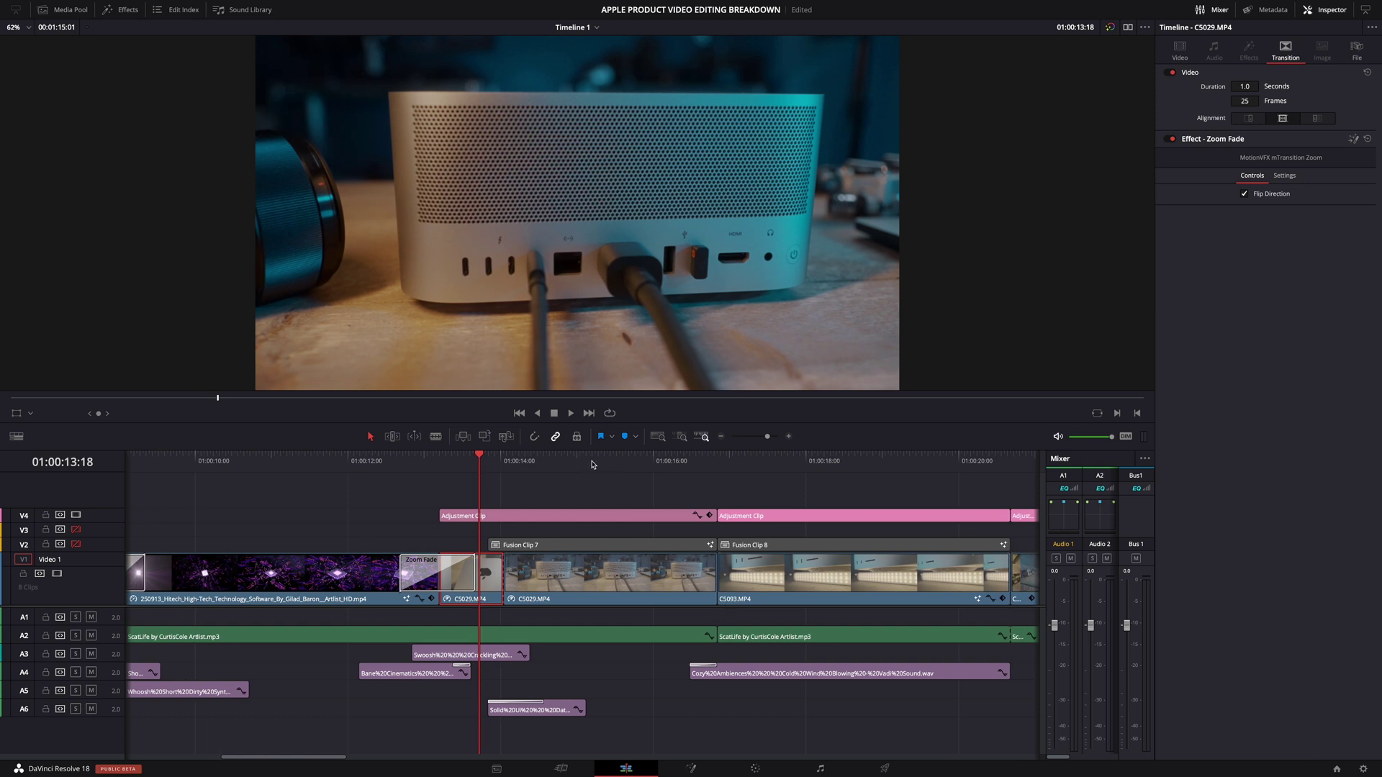
left_click_drag(594, 461, 832, 475)
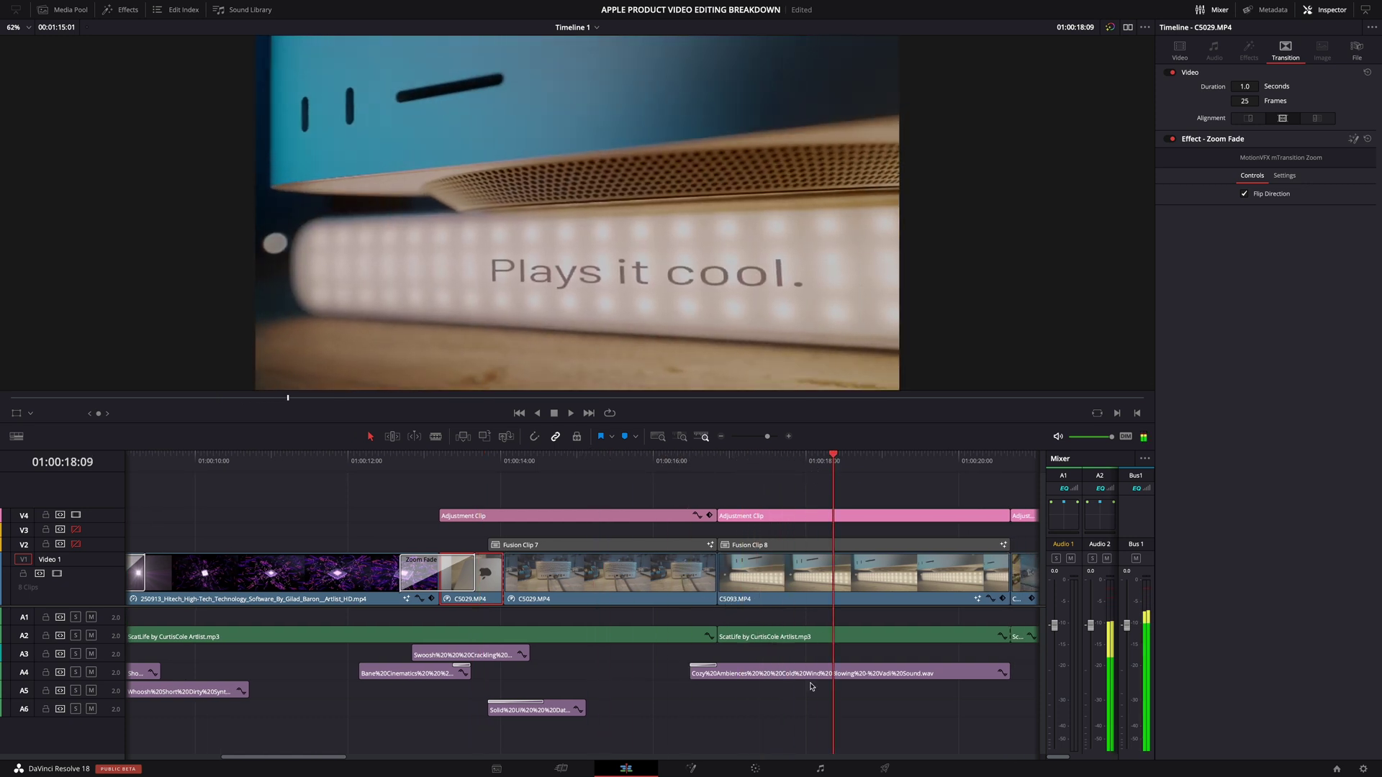
Enlarge Audio 2 to show waveforms, then re-enable V2 at 01:00:27:00 to reveal 'Create without limits.'
left_click(813, 635)
left_click_drag(105, 642, 105, 673)
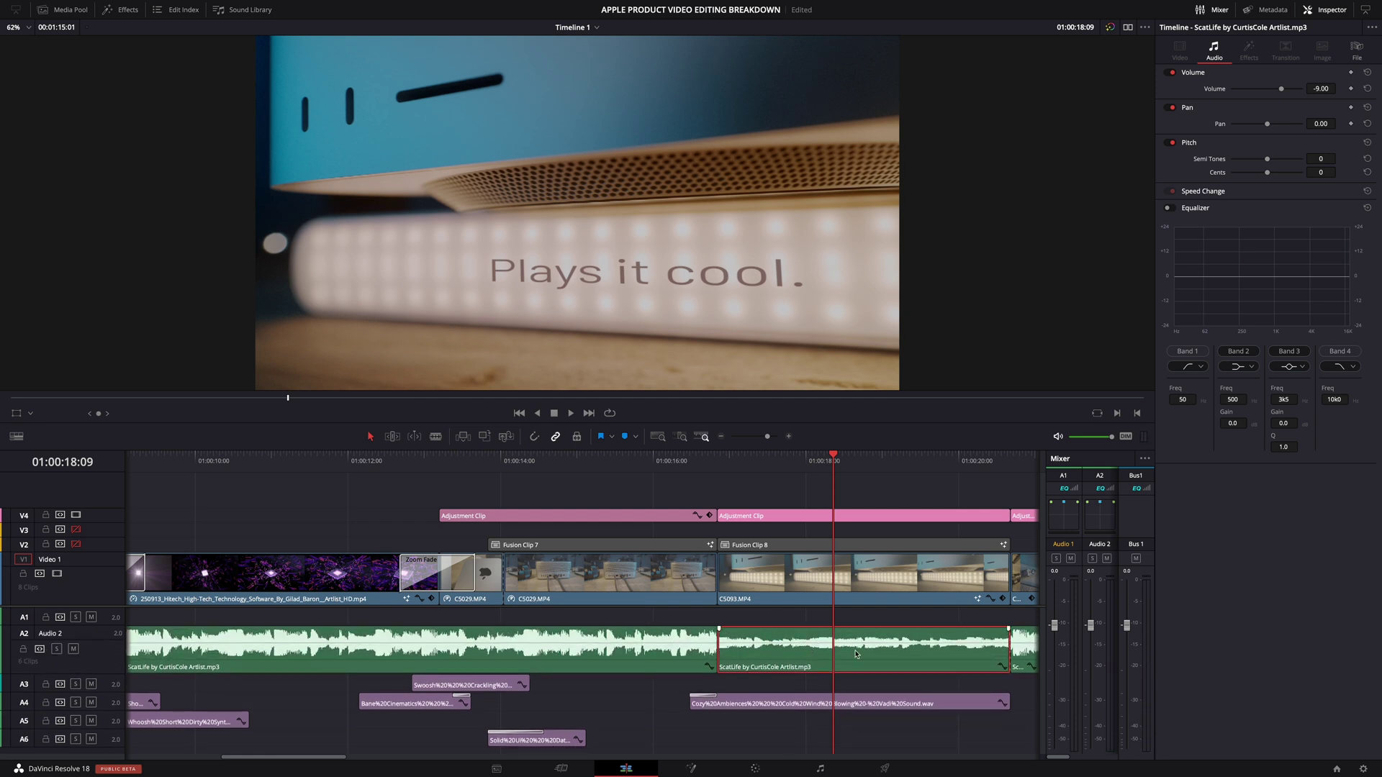
scroll(857, 653, "right", 5)
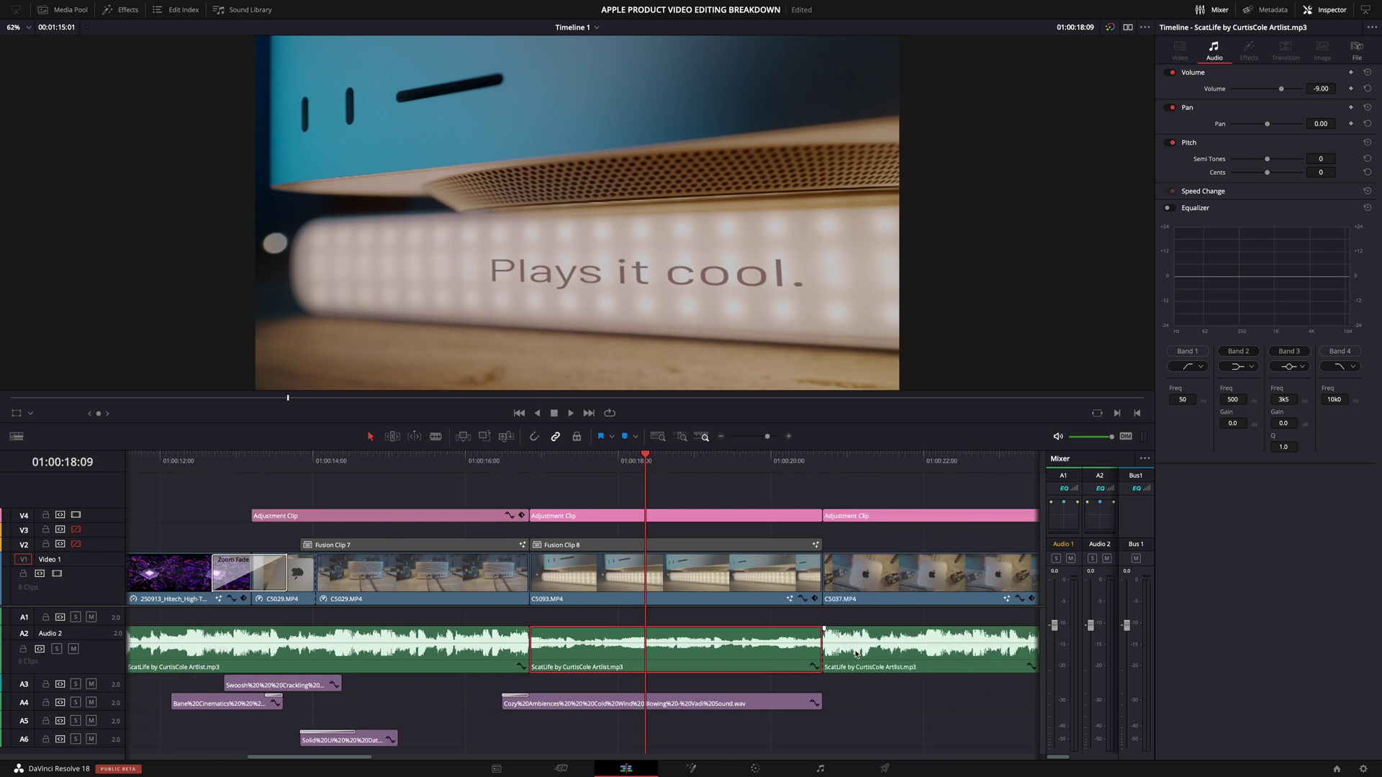
left_click(972, 465)
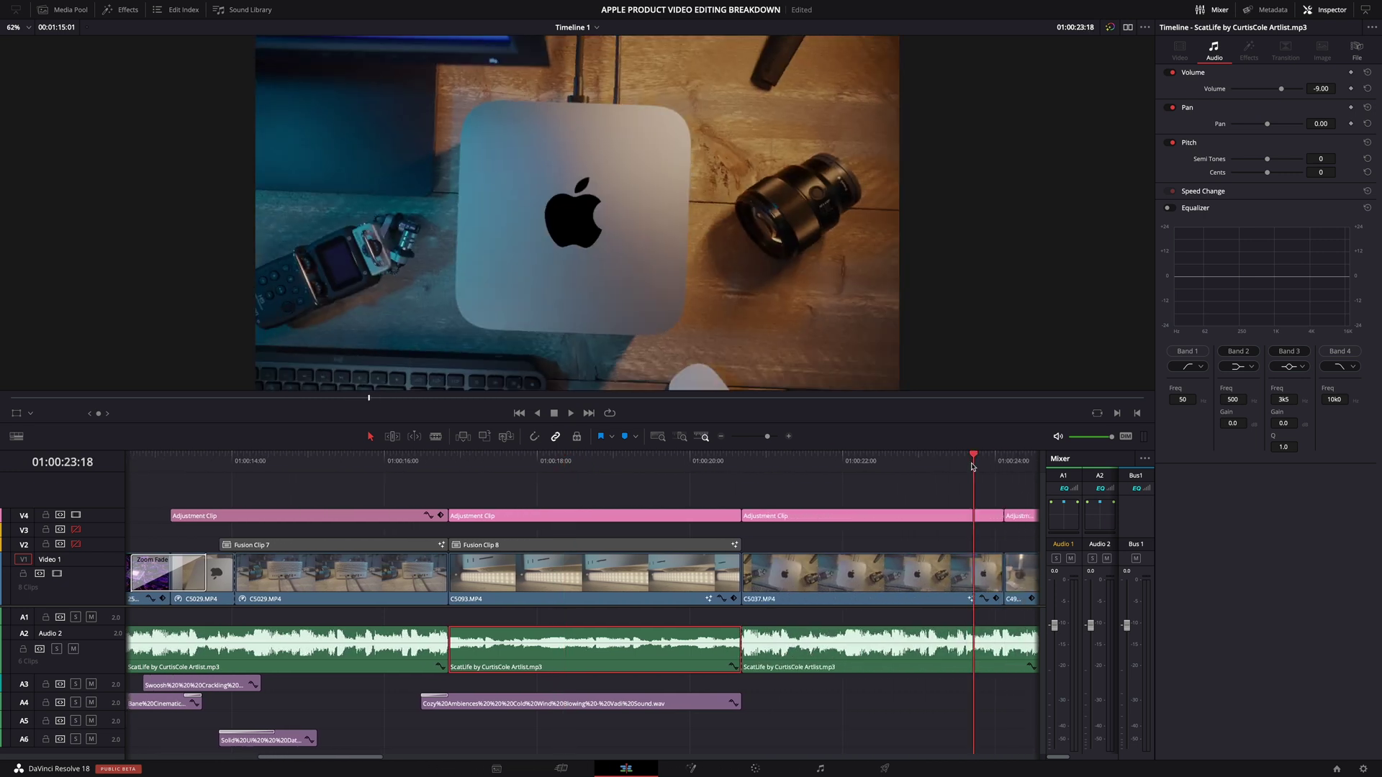
scroll(972, 468, "right", 5)
left_click(889, 467)
left_click(950, 469)
scroll(950, 472, "right", 5)
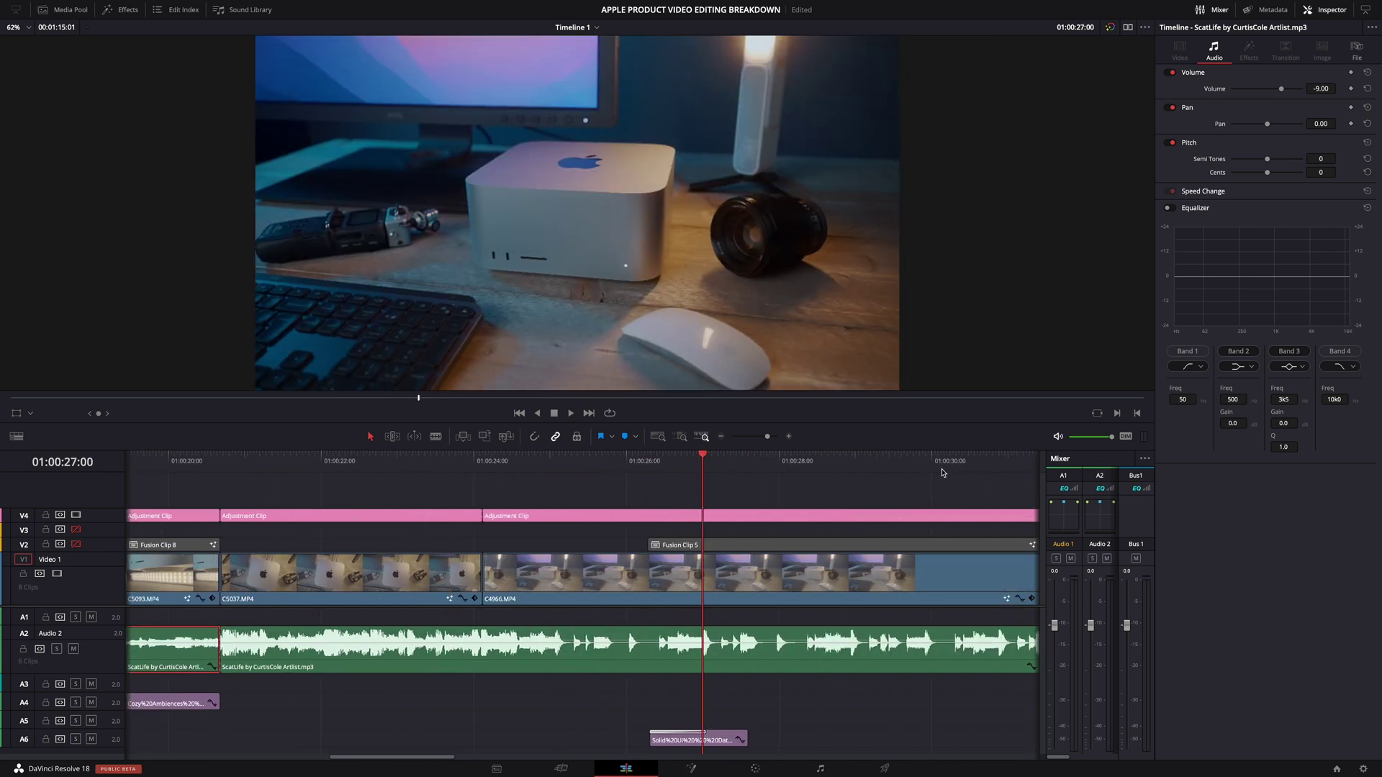
left_click(75, 545)
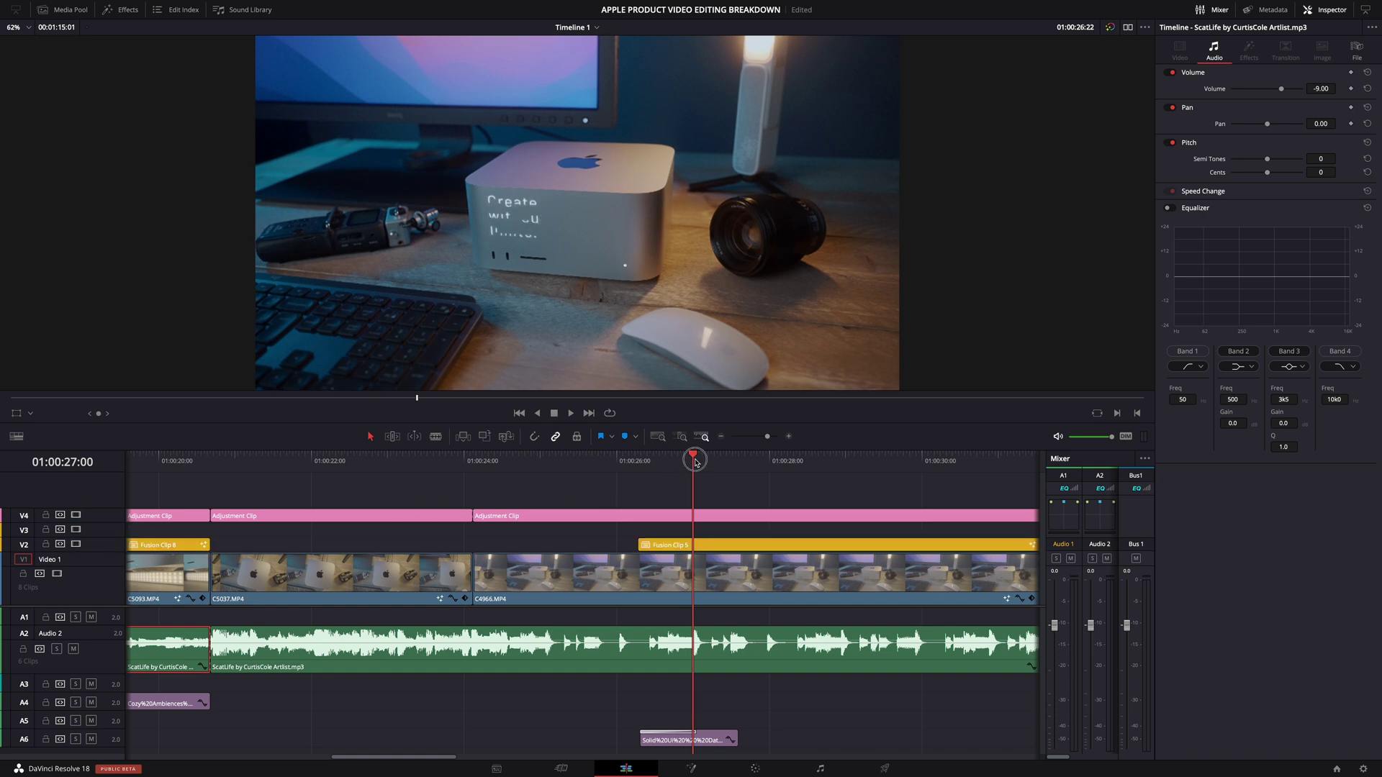
left_click_drag(695, 462, 742, 468)
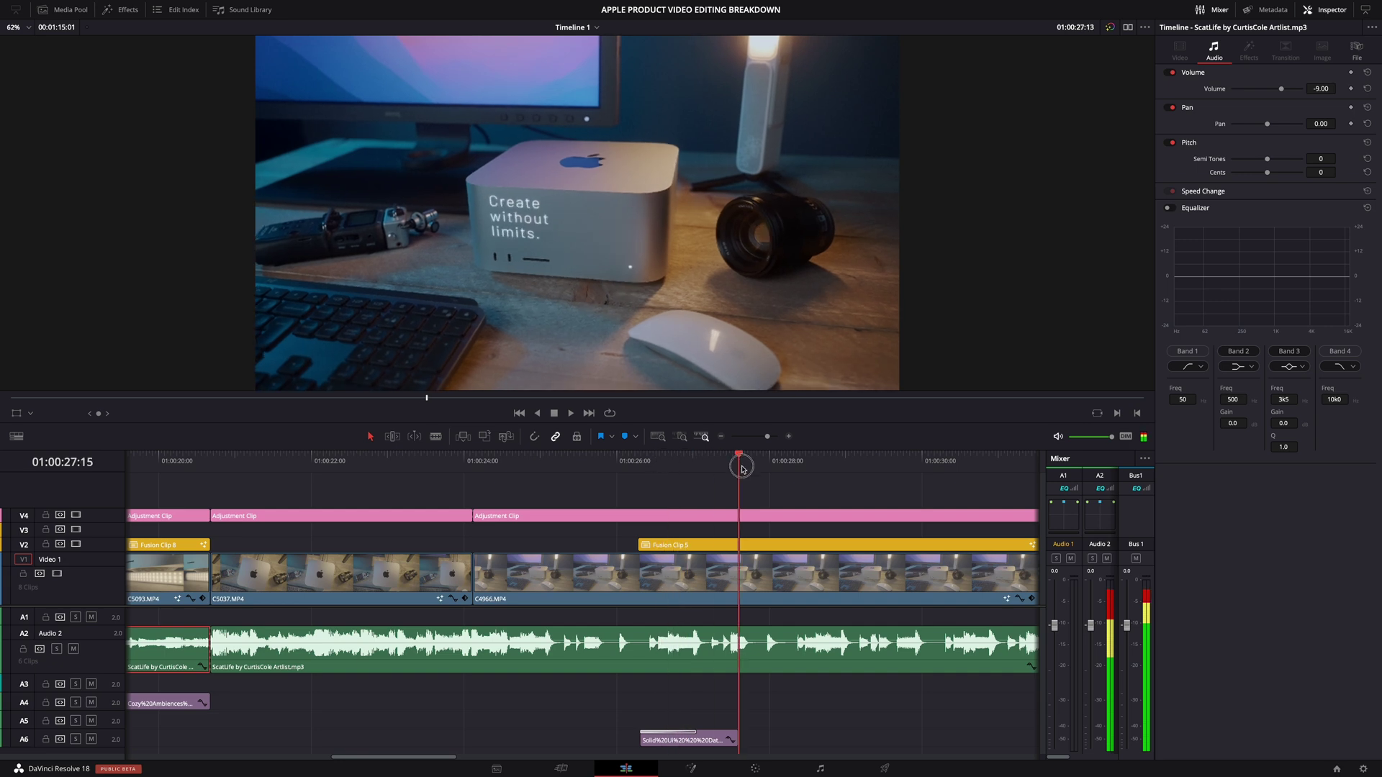